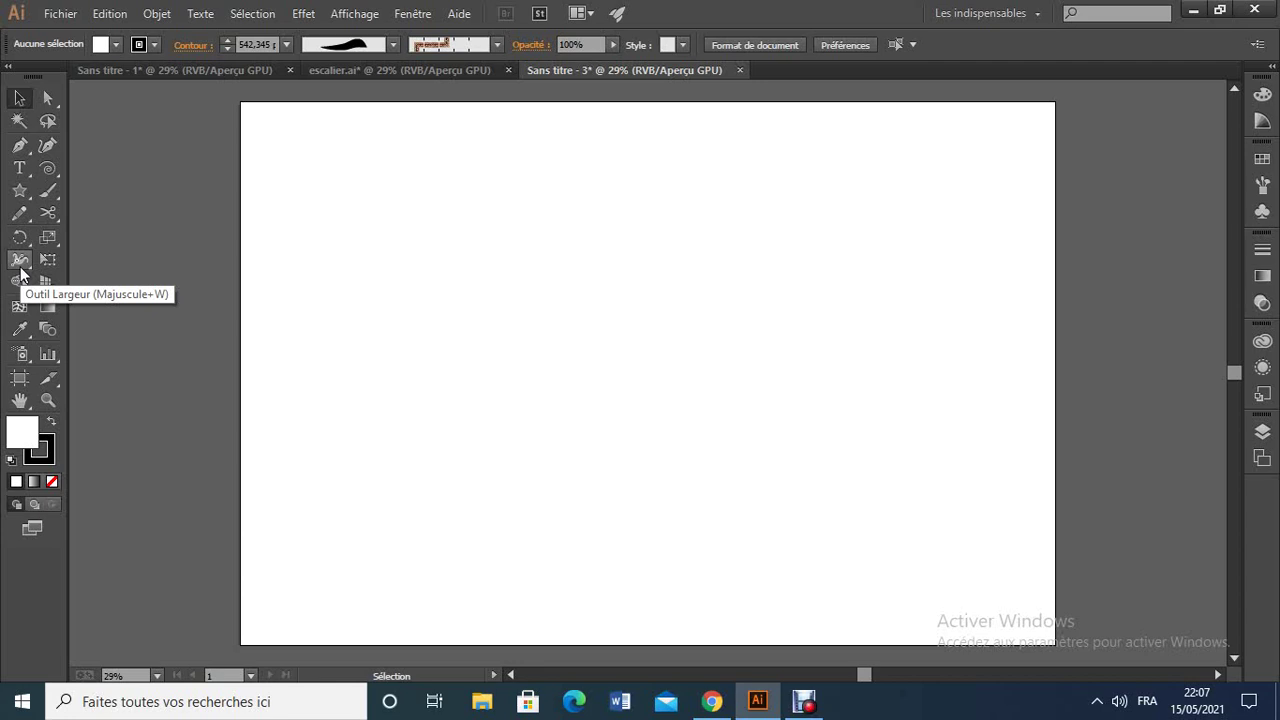
{"action": "left_click", "coordinate": [477, 274]}
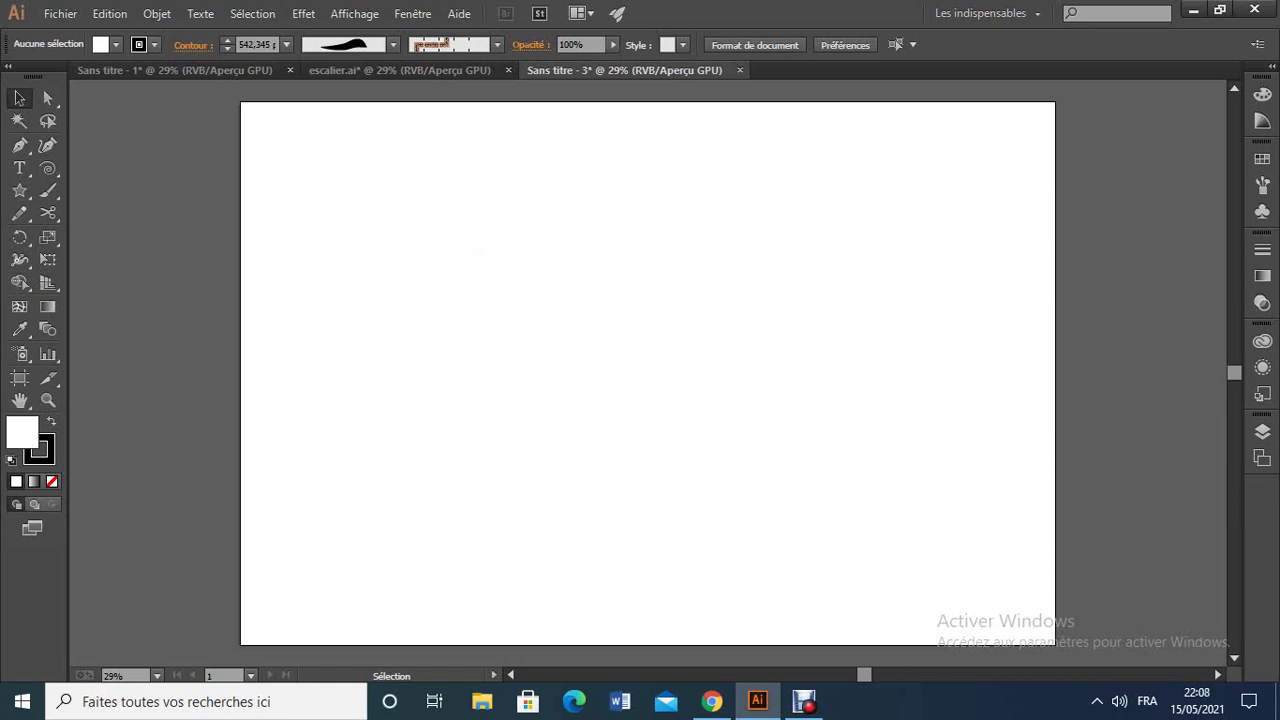
{"action": "left_click", "coordinate": [404, 273]}
{"action": "left_click", "coordinate": [266, 288]}
{"action": "left_click", "coordinate": [346, 331]}
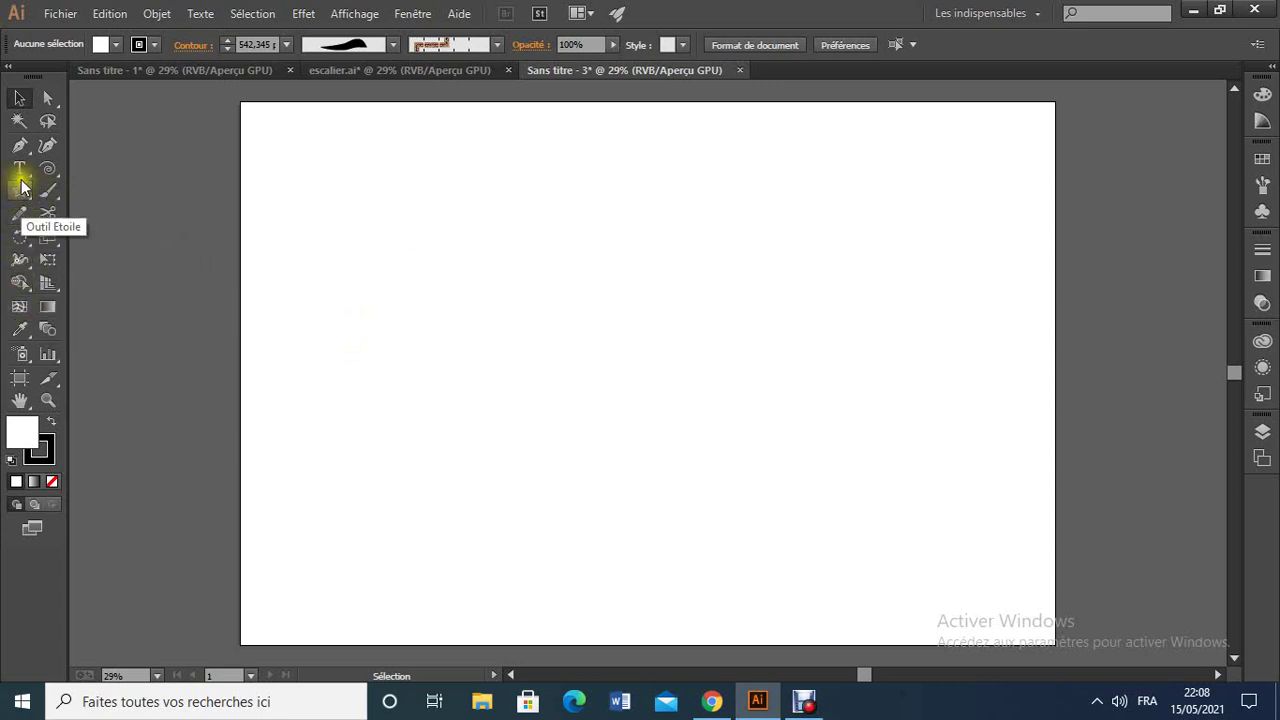
Draw a straight horizontal path near the artboard's middle with the Pen tool and shorten it from its right end to about three fifths
{"action": "left_click", "coordinate": [19, 145]}
{"action": "left_click", "coordinate": [330, 378]}
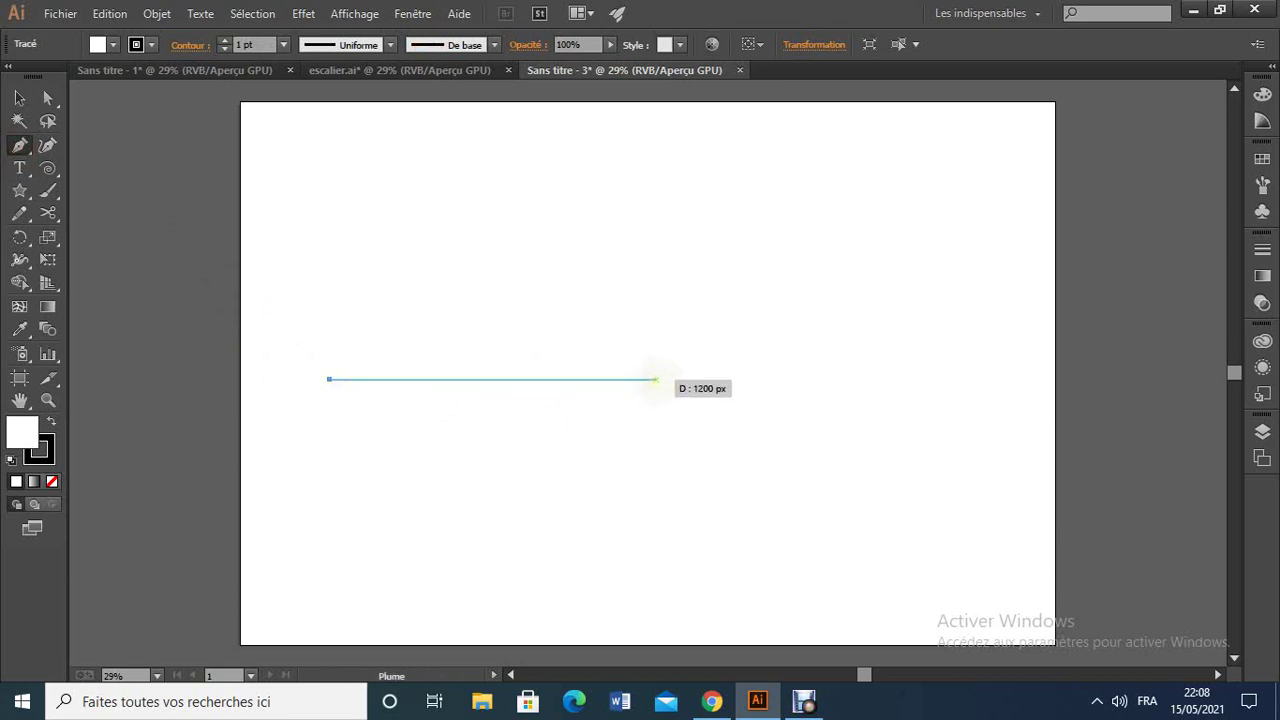
{"action": "left_click", "coordinate": [751, 378]}
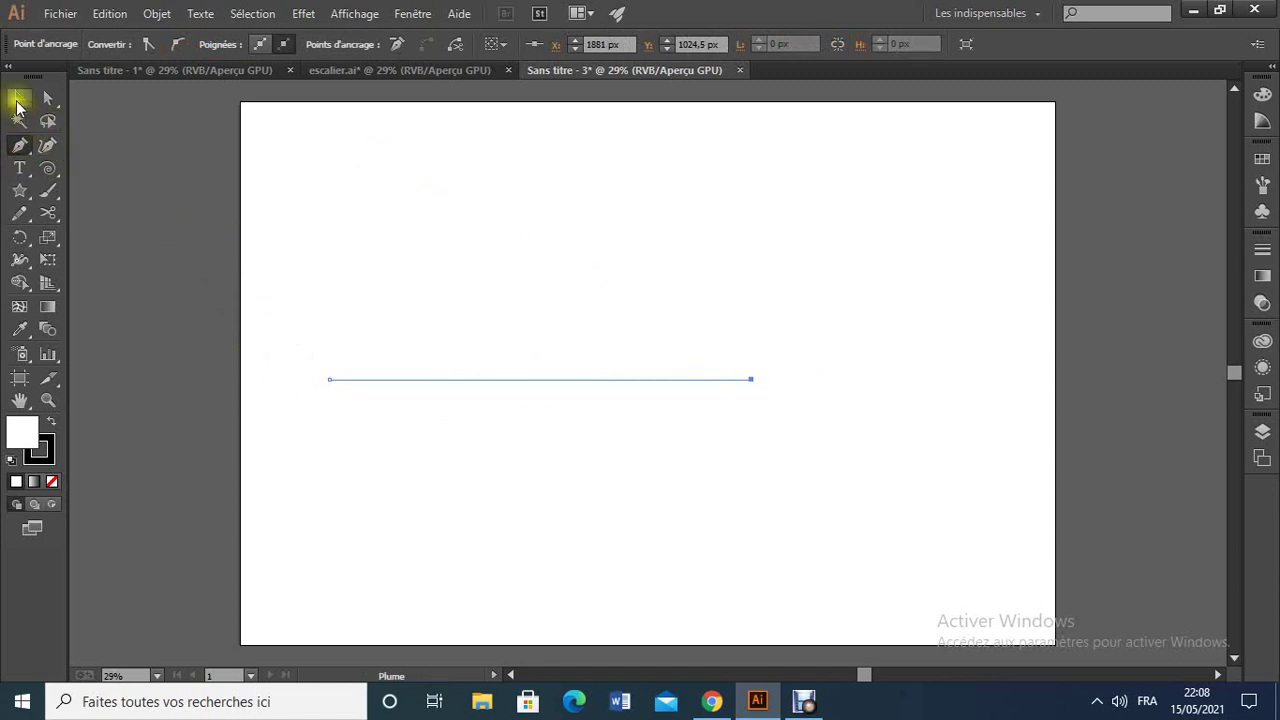
{"action": "left_click", "coordinate": [17, 101]}
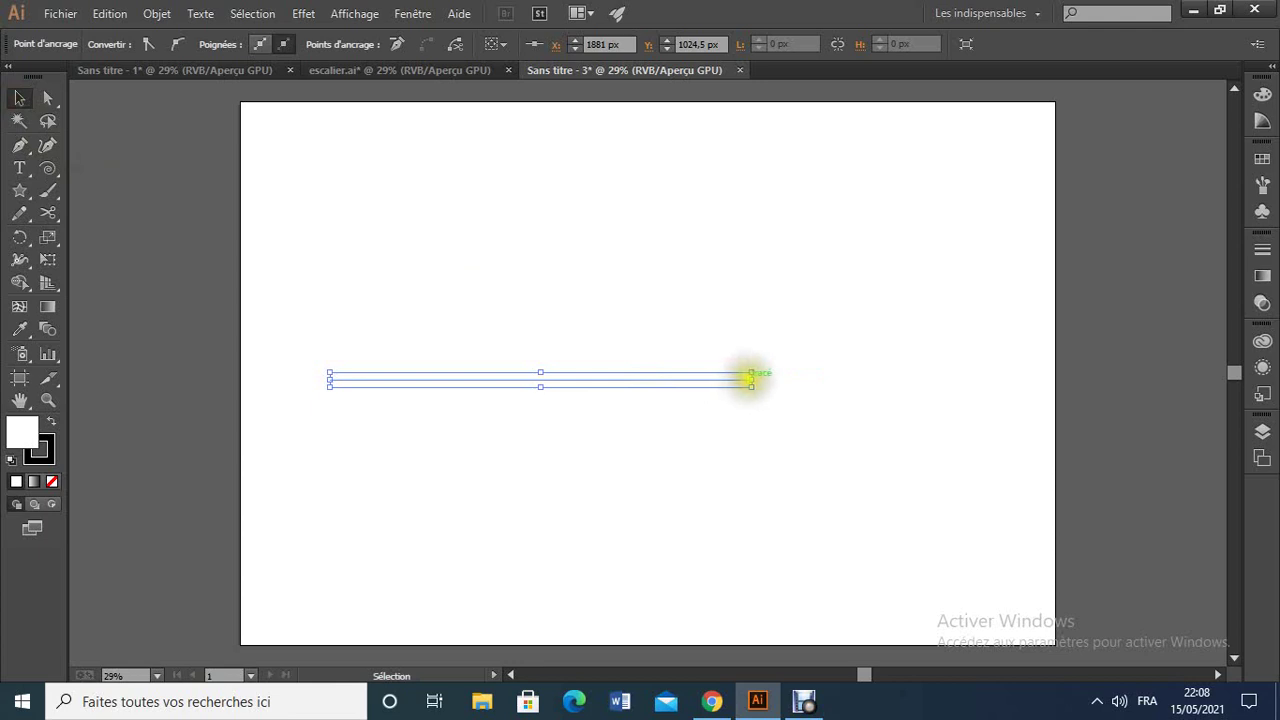
{"action": "left_click_drag", "start_coordinate": [749, 378], "coordinate": [580, 377]}
{"action": "left_click", "coordinate": [543, 443]}
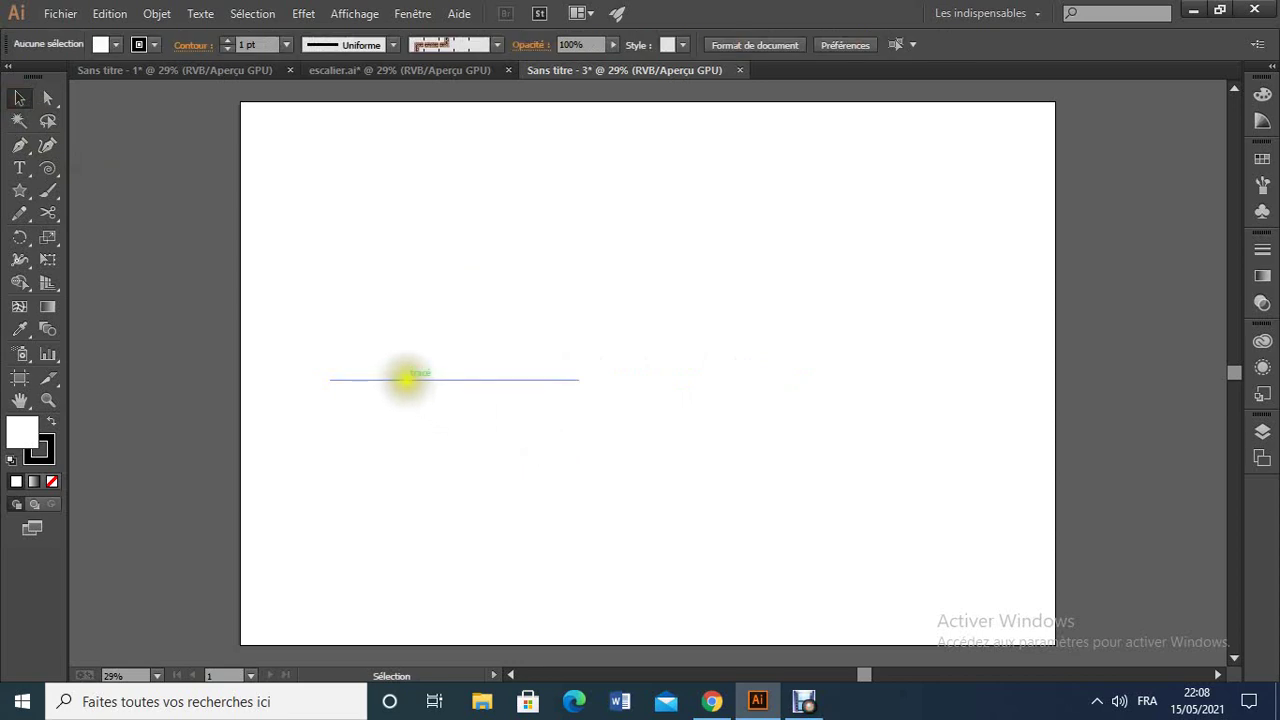
Set the horizontal path's stroke weight to 25 pt and deselect it
{"action": "left_click", "coordinate": [407, 379]}
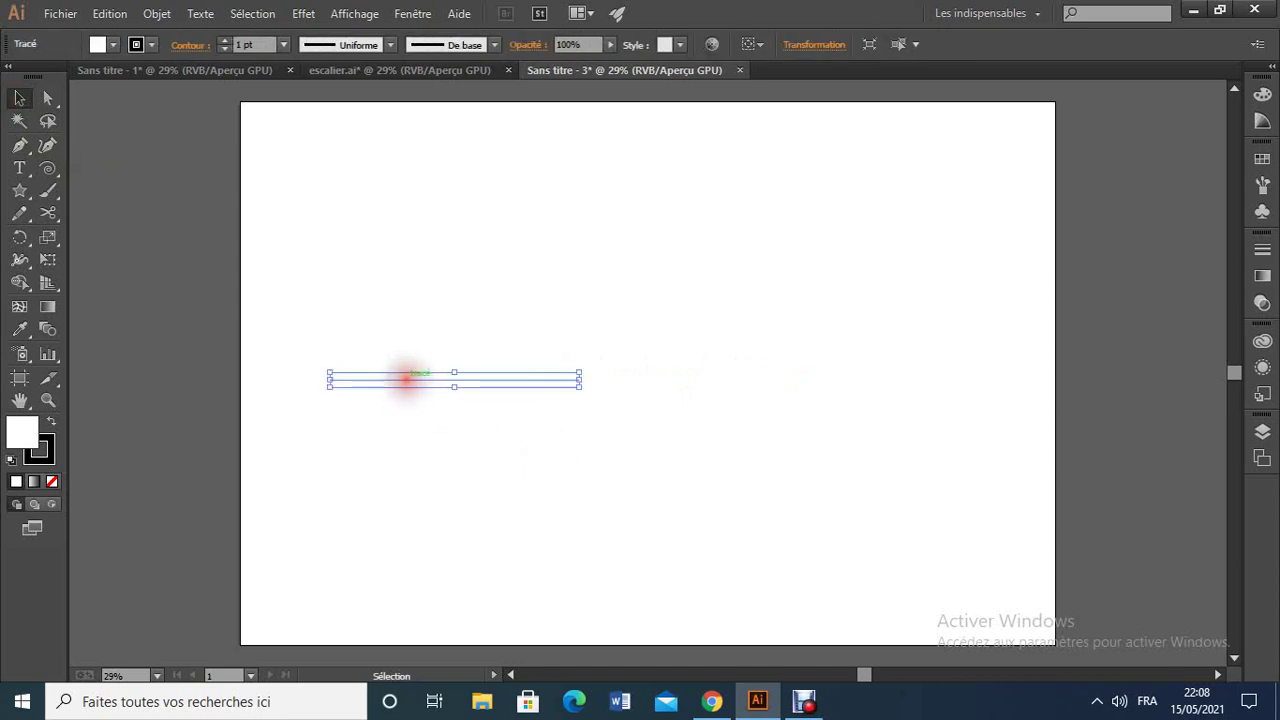
{"action": "left_click", "coordinate": [225, 44]}
{"action": "left_click", "coordinate": [225, 44]}
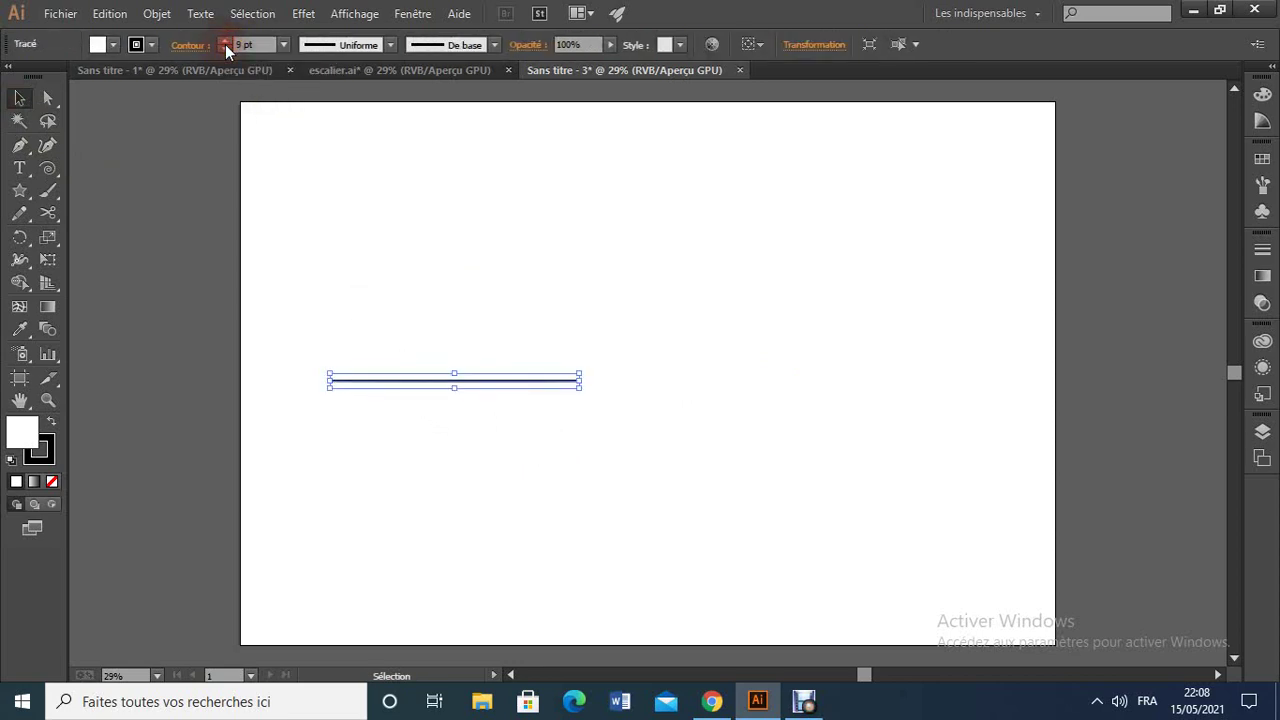
{"action": "left_click", "coordinate": [225, 44]}
{"action": "left_click", "coordinate": [225, 42]}
{"action": "left_click", "coordinate": [225, 42]}
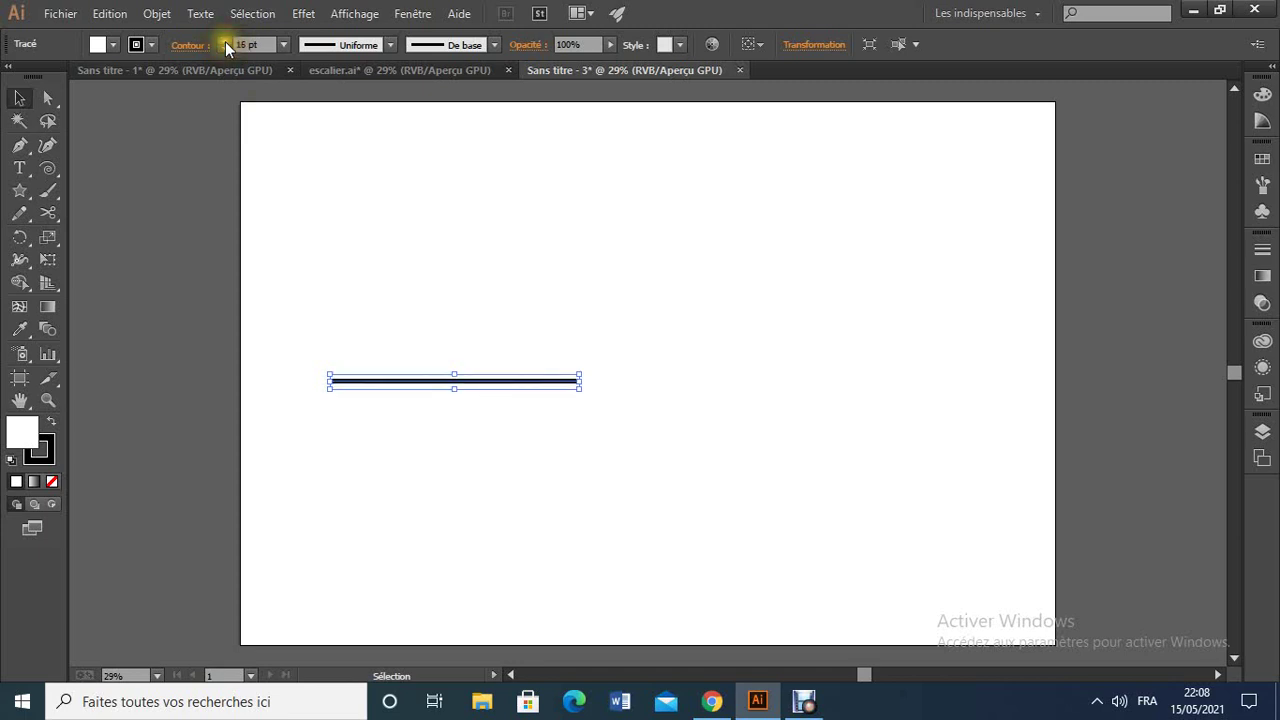
{"action": "left_click", "coordinate": [225, 42]}
{"action": "left_click", "coordinate": [225, 42]}
{"action": "left_click", "coordinate": [225, 42]}
{"action": "left_click", "coordinate": [225, 42]}
{"action": "left_click", "coordinate": [225, 42]}
{"action": "left_click", "coordinate": [225, 42]}
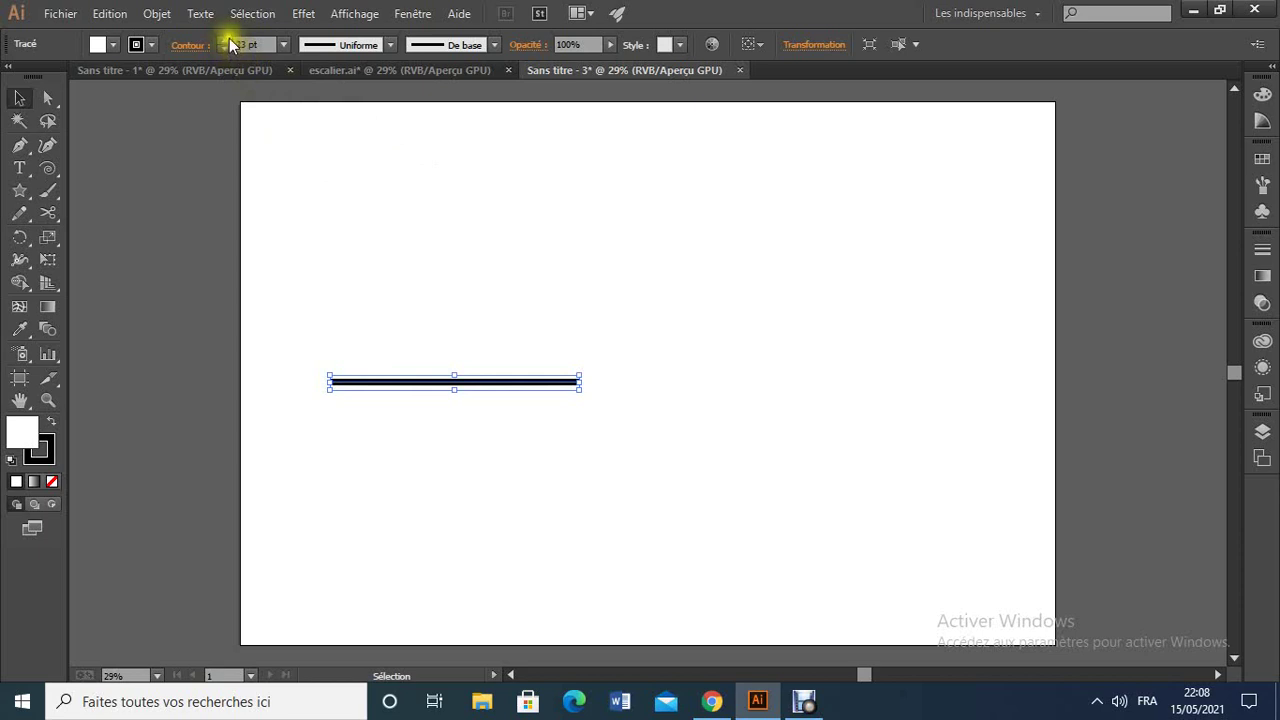
{"action": "left_click", "coordinate": [226, 40]}
{"action": "left_click", "coordinate": [226, 40]}
{"action": "left_click", "coordinate": [783, 440]}
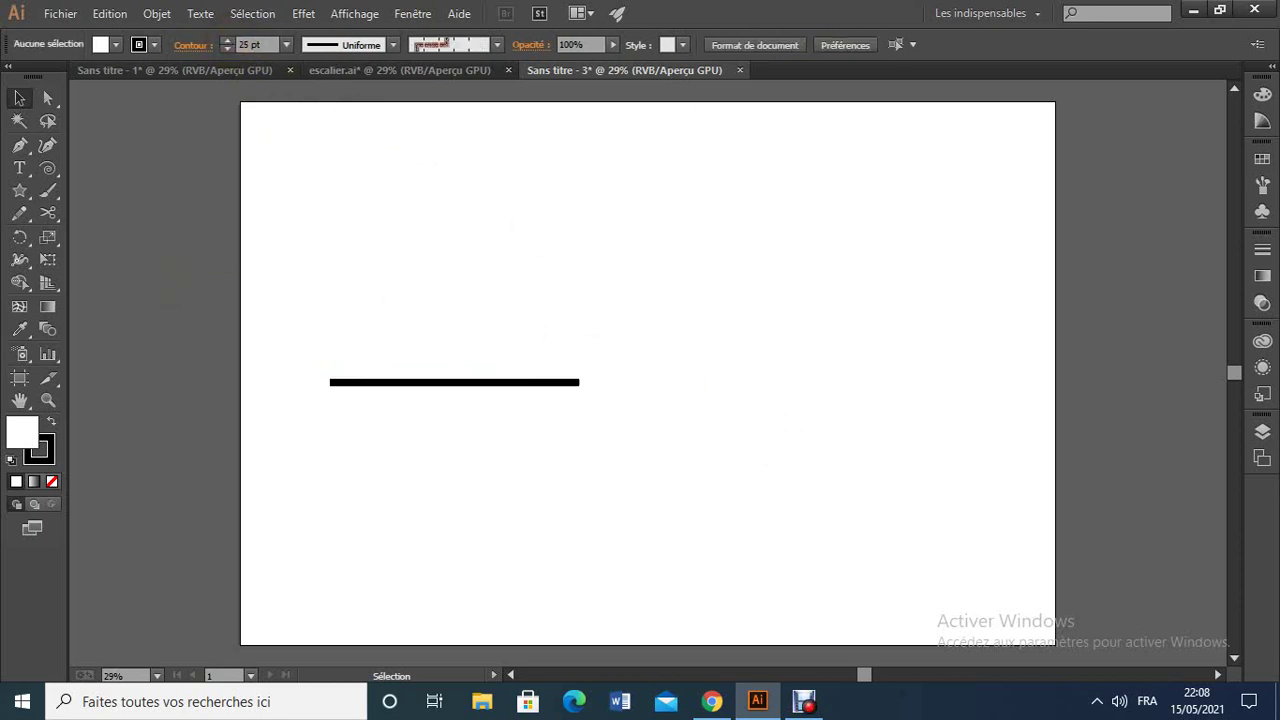
Widen the stroke symmetrically with the Width tool to about 234 px at roughly two thirds of the path's length from its left end
{"action": "left_click", "coordinate": [24, 259]}
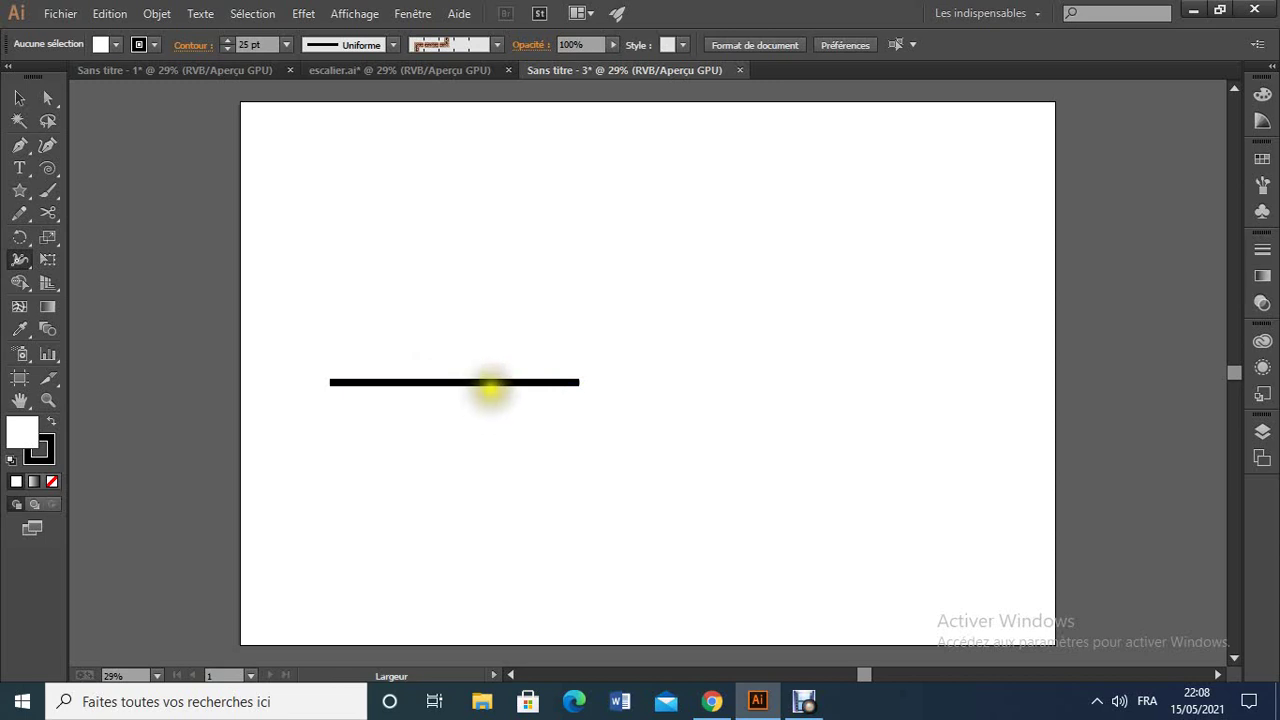
{"action": "left_click", "coordinate": [493, 383]}
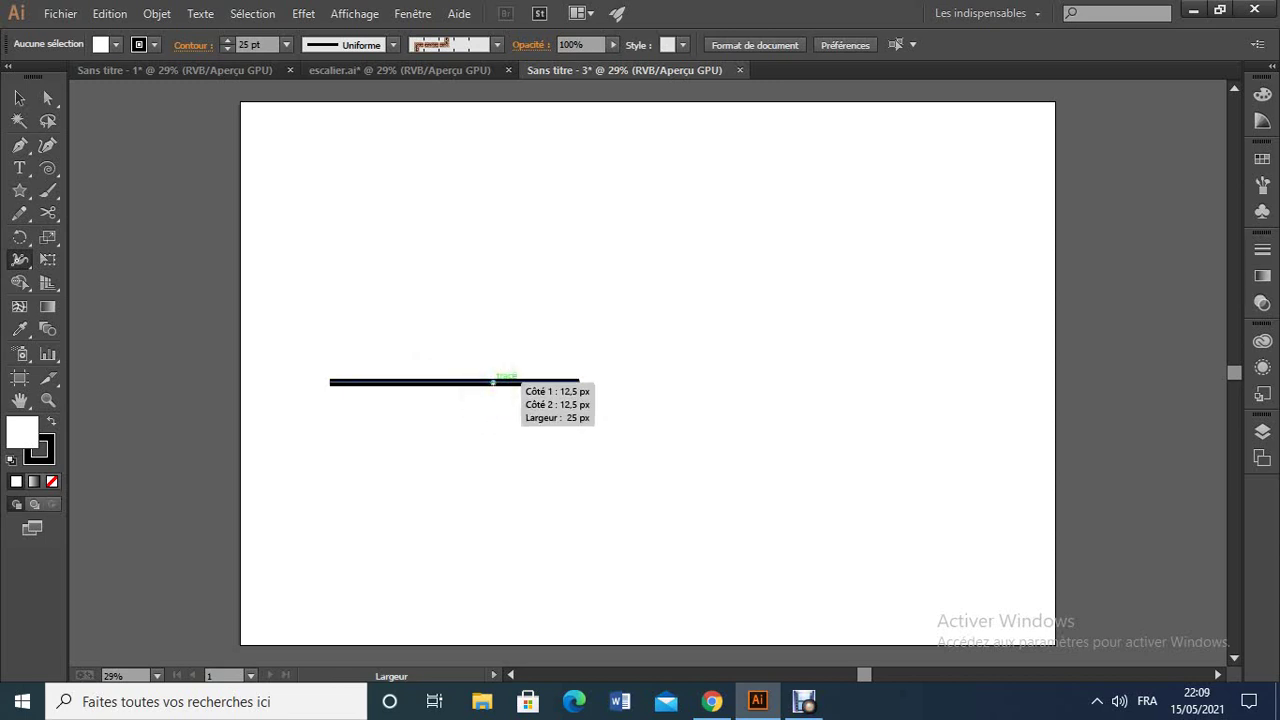
{"action": "left_click", "coordinate": [493, 382]}
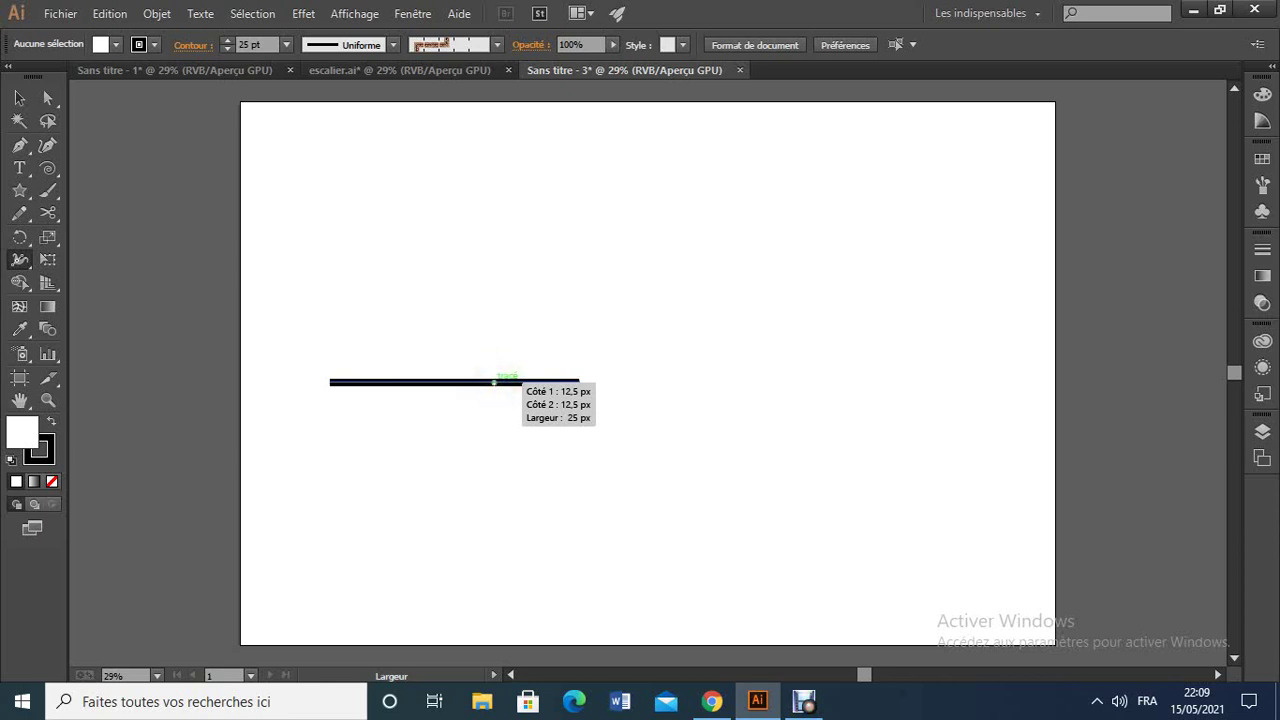
{"action": "left_click", "coordinate": [493, 382]}
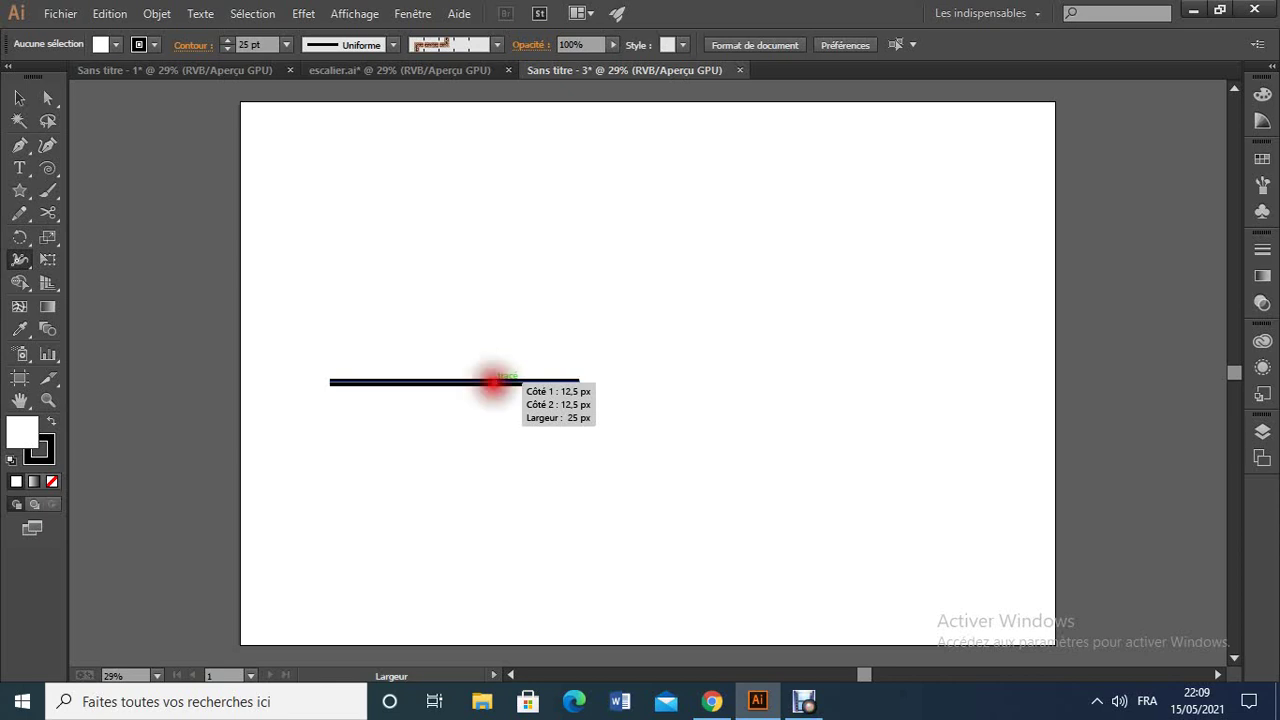
{"action": "mouse_move", "coordinate": [493, 382]}
{"action": "left_mouse_down"}
{"action": "mouse_move", "coordinate": [491, 337]}
{"action": "mouse_move", "coordinate": [491, 349]}
{"action": "left_mouse_up"}
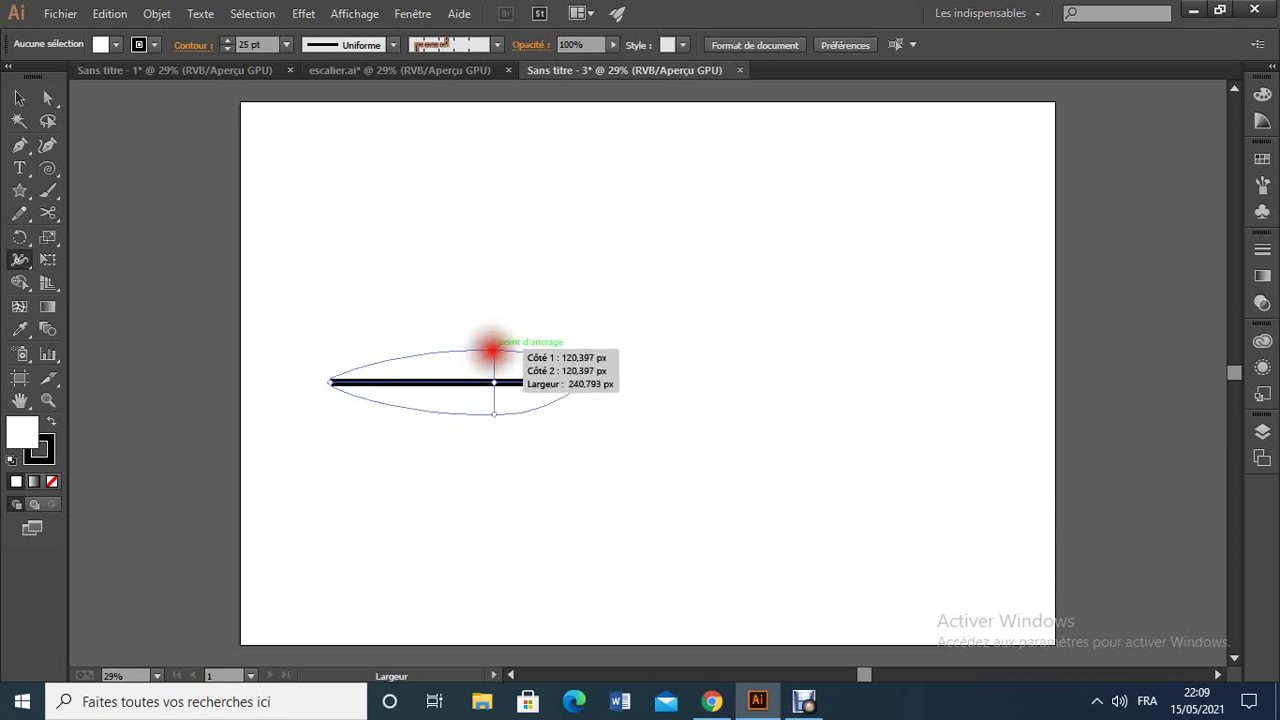
{"action": "left_click_drag", "start_coordinate": [491, 349], "coordinate": [491, 349]}
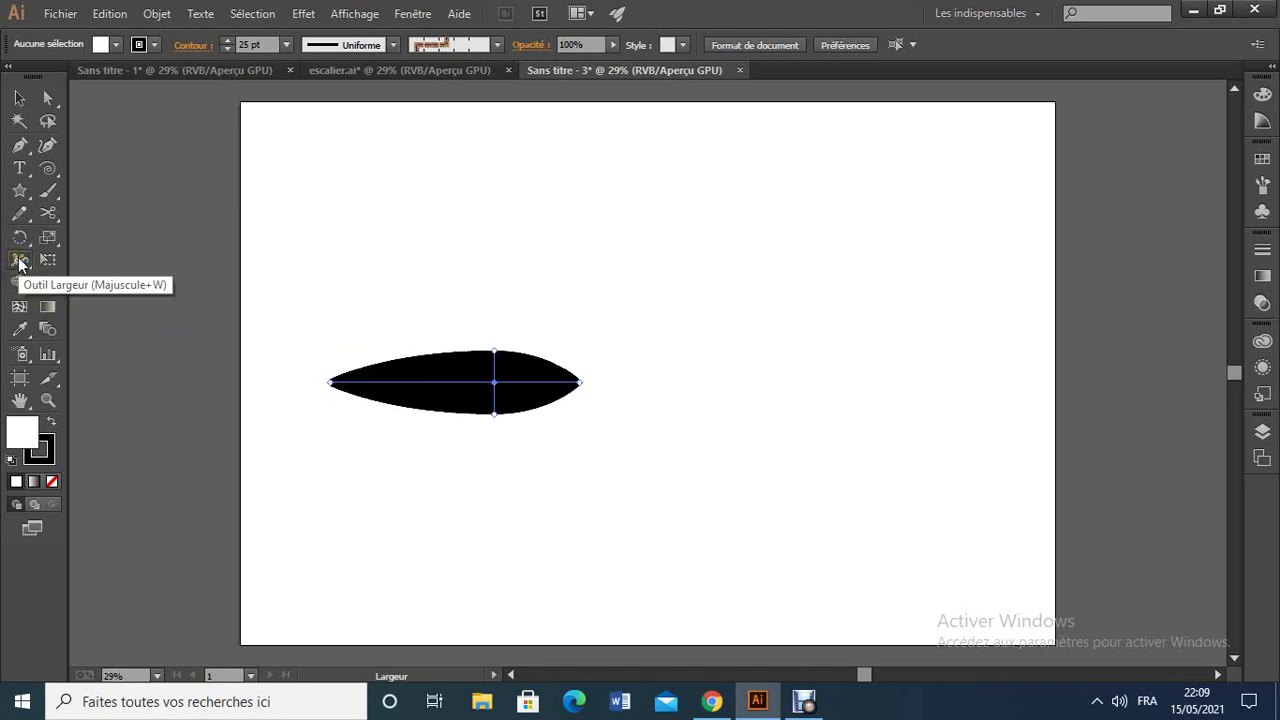
Add a second width point about a third along the path from its left end and narrow the stroke there to about 90 px
{"action": "left_click_drag", "start_coordinate": [406, 383], "coordinate": [406, 383]}
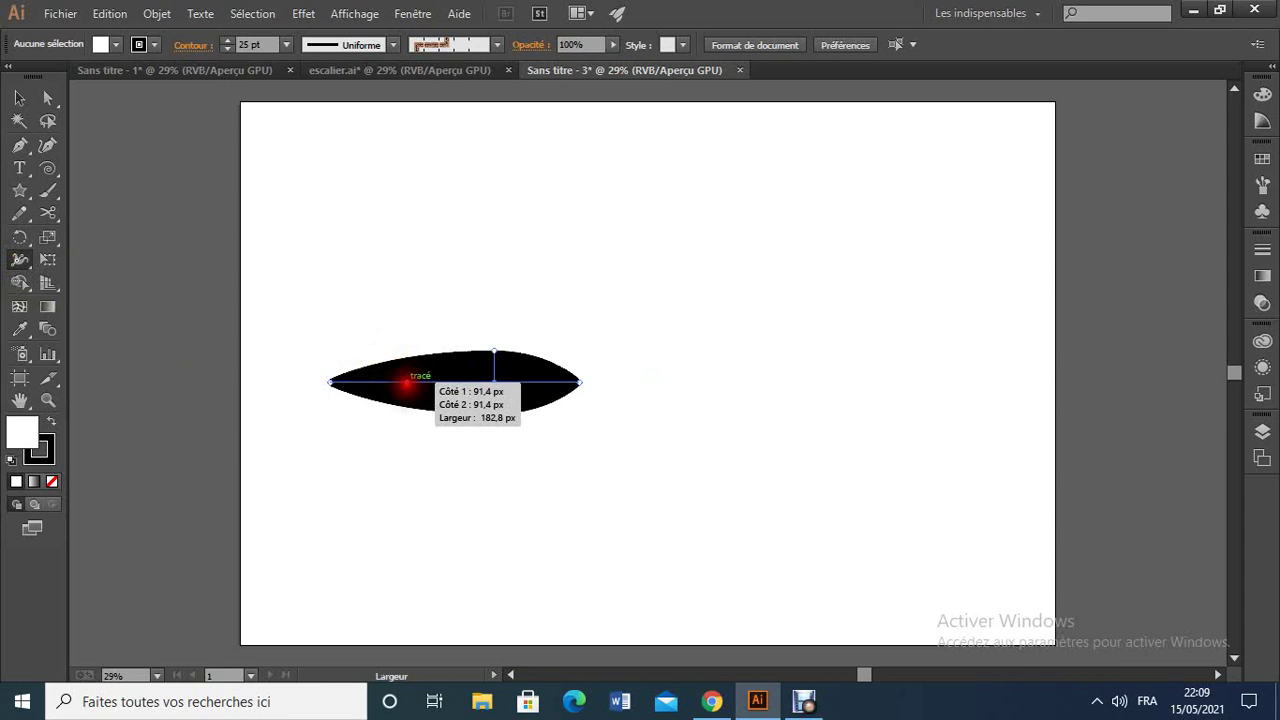
{"action": "mouse_move", "coordinate": [406, 383]}
{"action": "left_mouse_down"}
{"action": "mouse_move", "coordinate": [403, 409]}
{"action": "mouse_move", "coordinate": [408, 391]}
{"action": "left_mouse_up"}
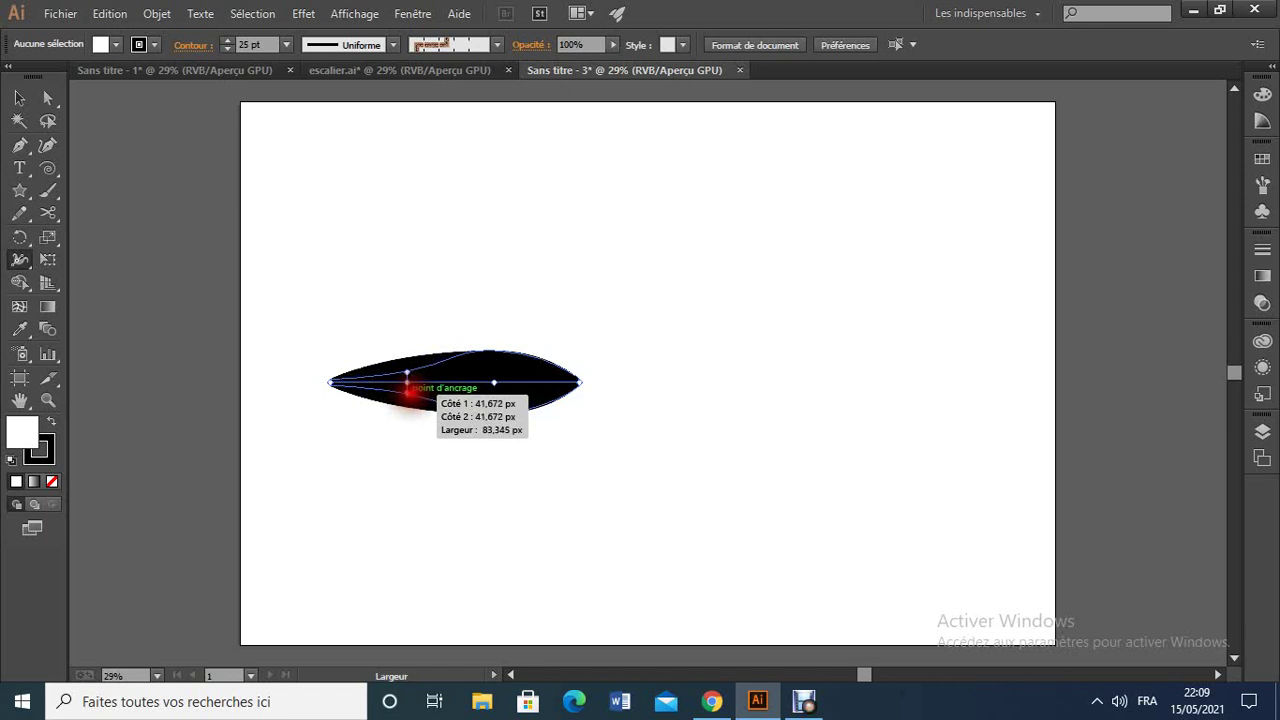
{"action": "mouse_move", "coordinate": [408, 392]}
{"action": "left_mouse_down"}
{"action": "mouse_move", "coordinate": [414, 438]}
{"action": "mouse_move", "coordinate": [409, 393]}
{"action": "left_mouse_up"}
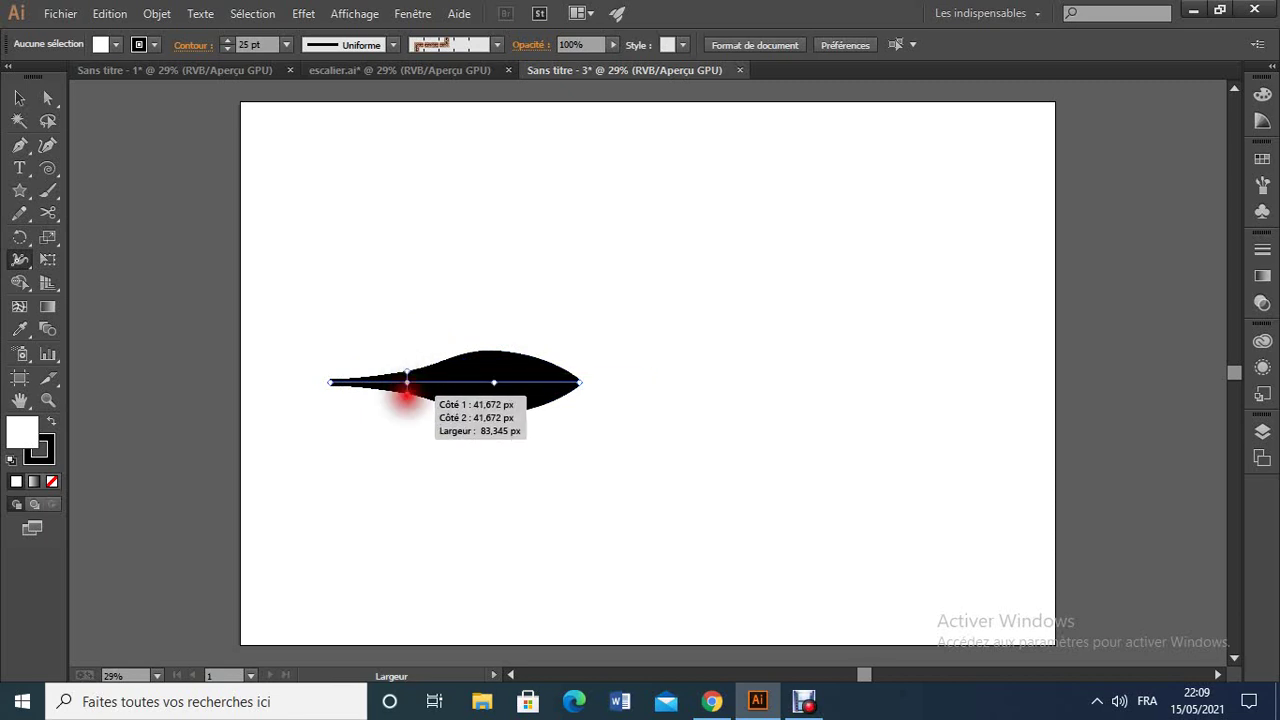
{"action": "left_click_drag", "start_coordinate": [406, 395], "coordinate": [409, 390]}
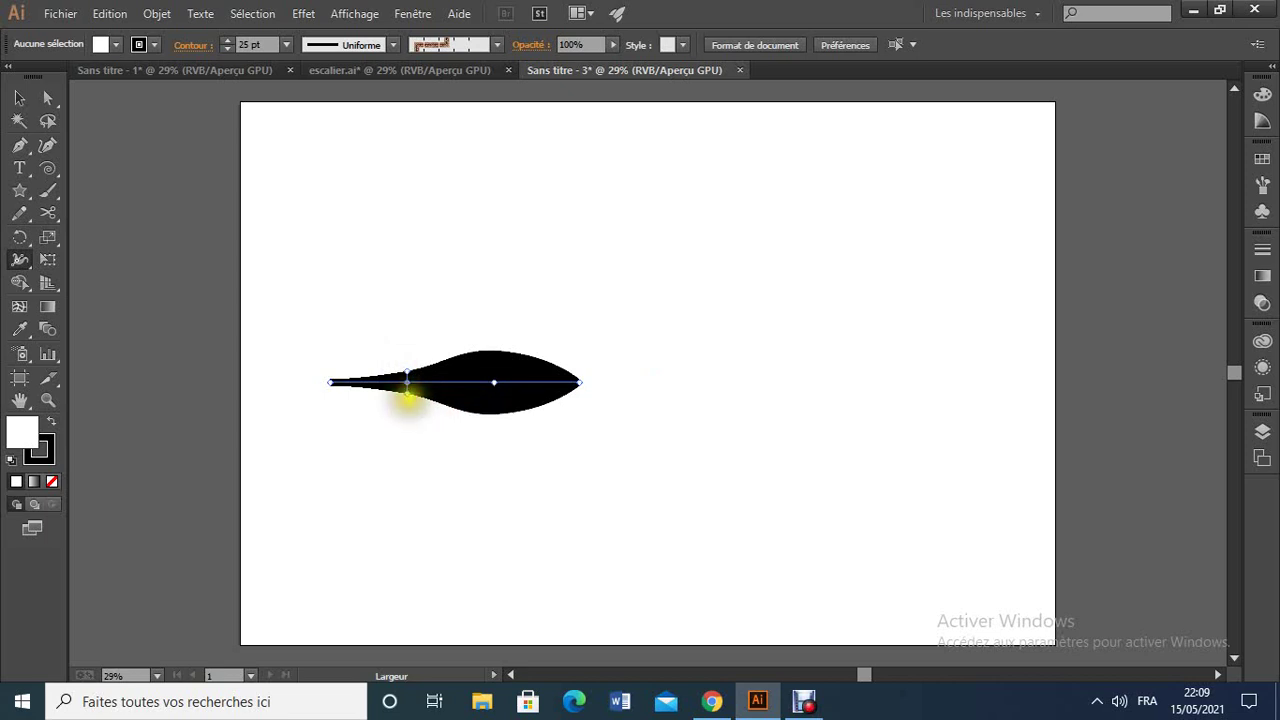
{"action": "key", "text": "ctrl+z"}
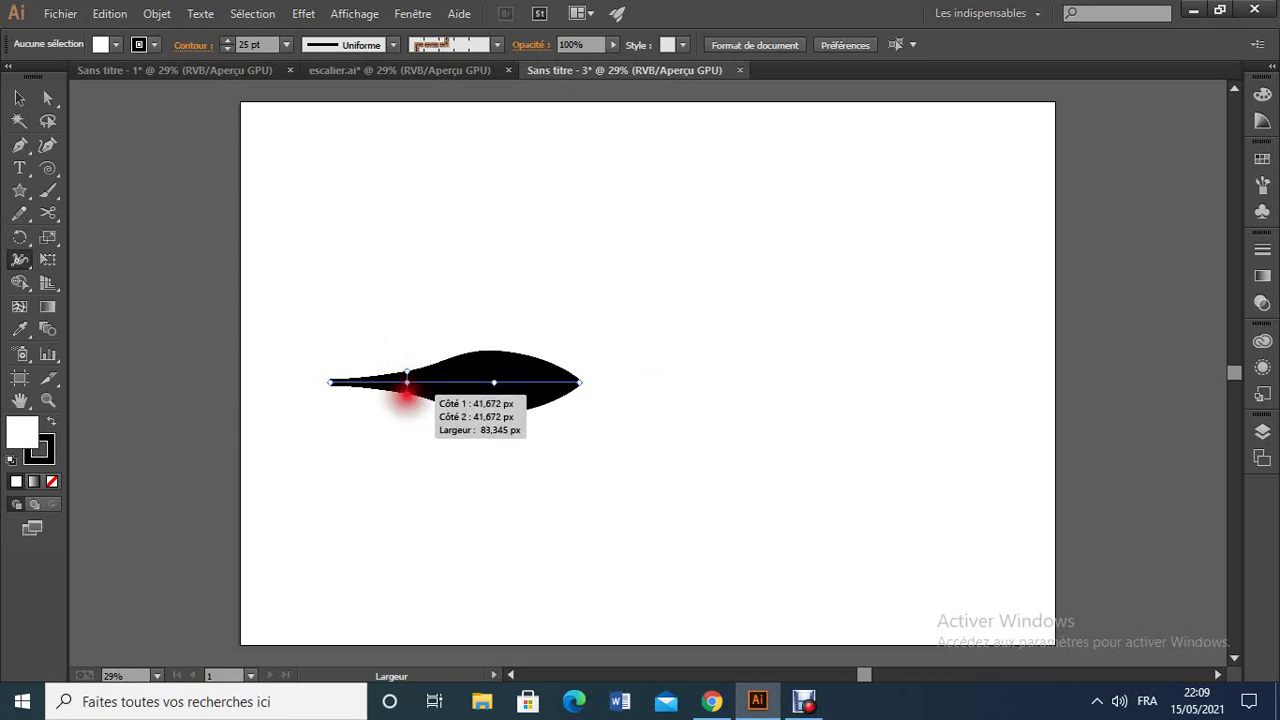
{"action": "mouse_move", "coordinate": [406, 395]}
{"action": "left_mouse_down"}
{"action": "mouse_move", "coordinate": [404, 415]}
{"action": "mouse_move", "coordinate": [407, 390]}
{"action": "left_mouse_up"}
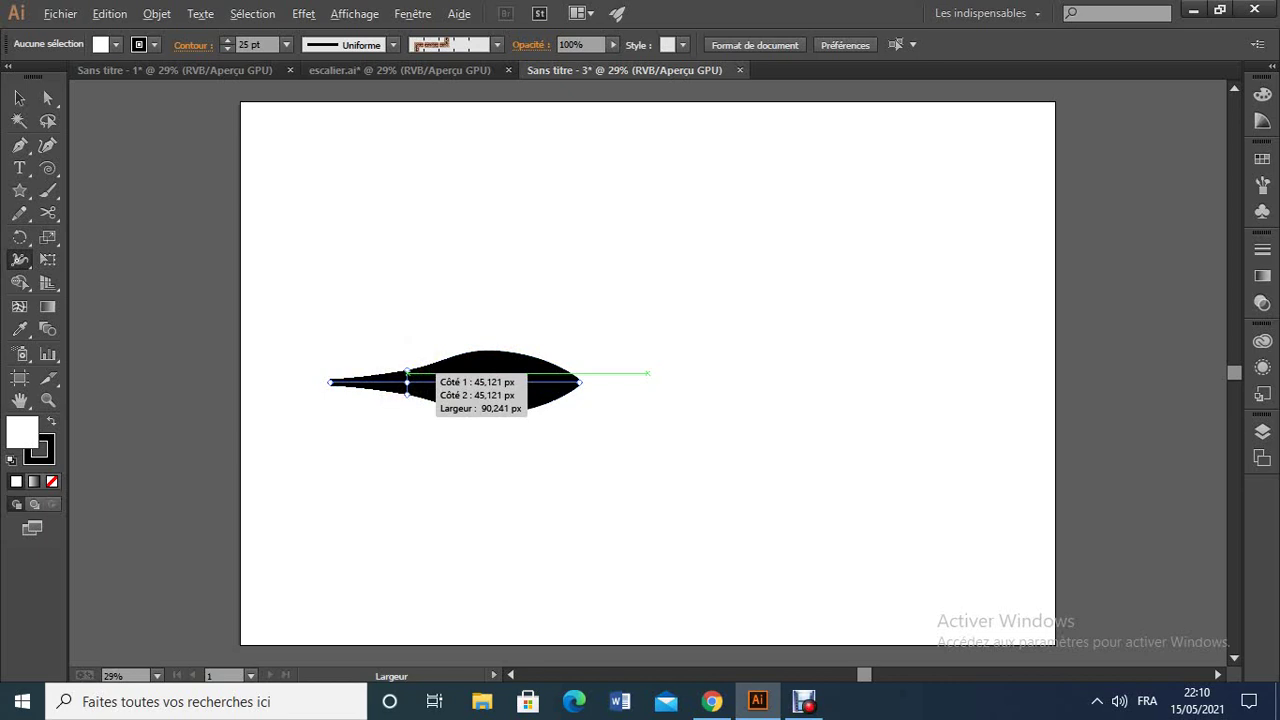
Adjust only the upper side of the left width point, independently of the lower side, to about 27 px
{"action": "left_click_drag", "start_coordinate": [407, 373], "coordinate": [405, 319]}
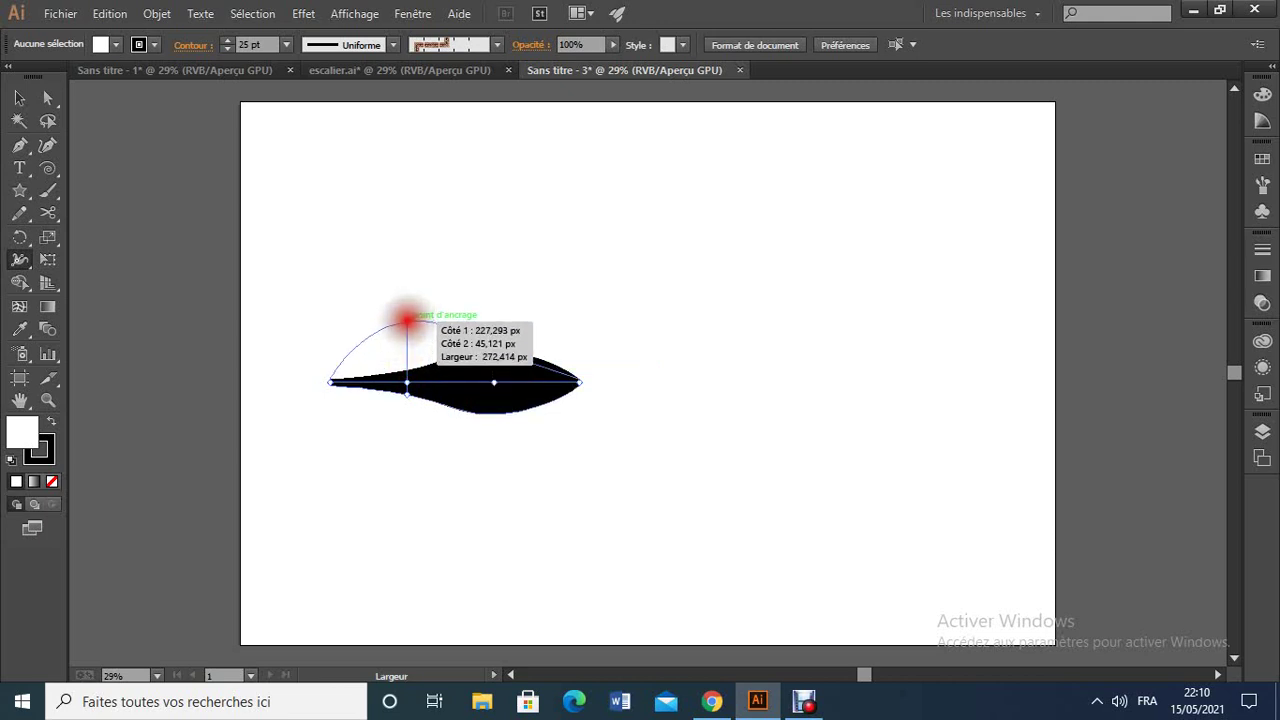
{"action": "left_click_drag", "start_coordinate": [407, 319], "coordinate": [408, 373]}
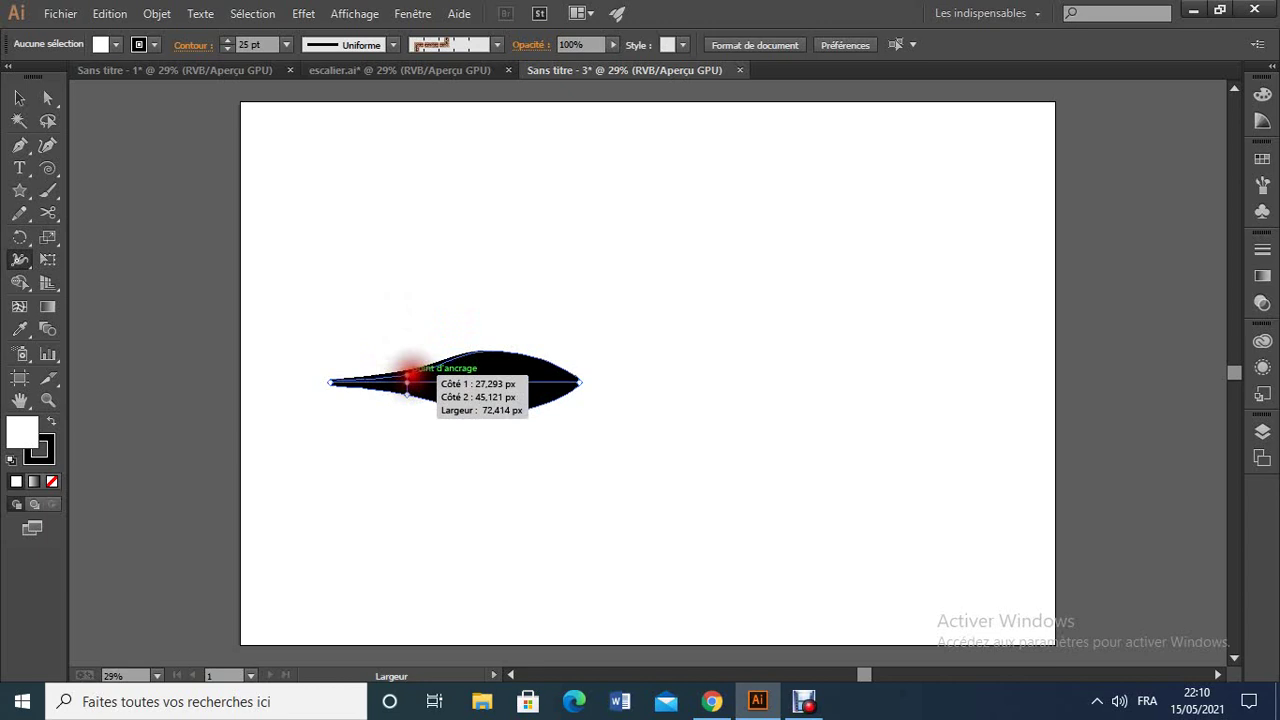
{"action": "left_click_drag", "start_coordinate": [408, 373], "coordinate": [408, 374]}
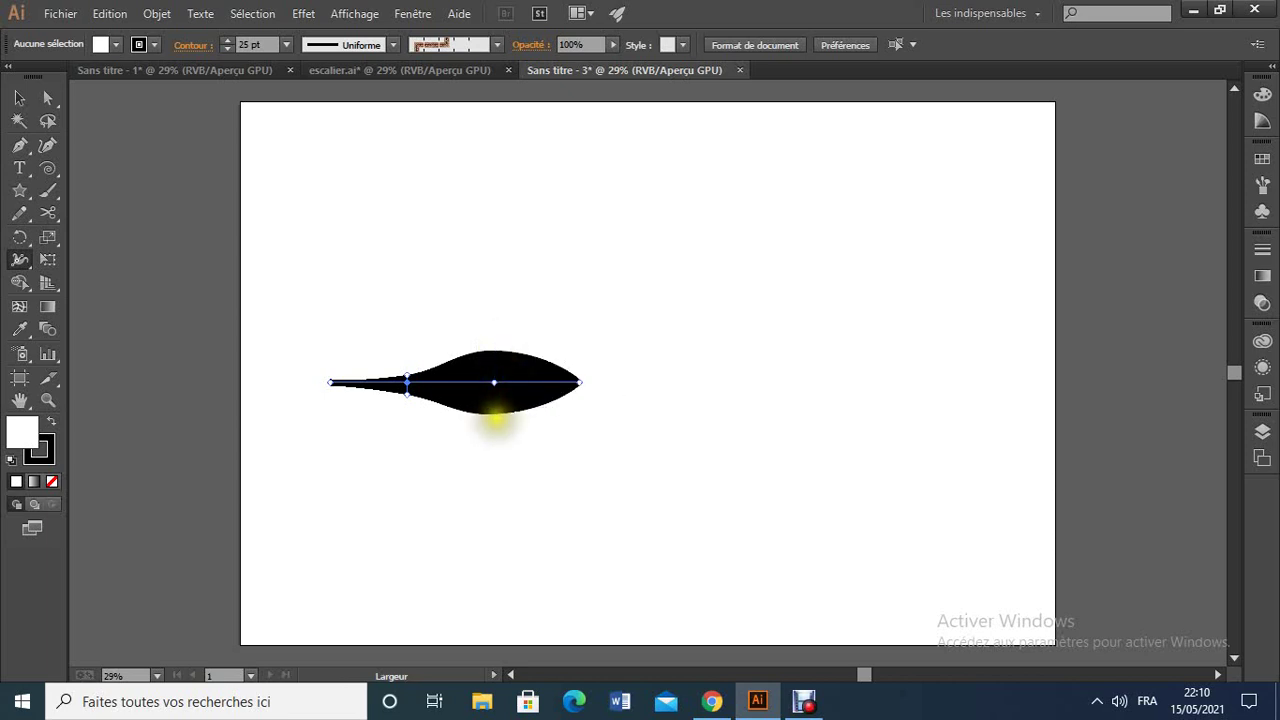
Pull only the lower side of the right width point up to the path's centre line, forming a wavy profile, and deselect the width point
{"action": "left_click", "coordinate": [494, 411]}
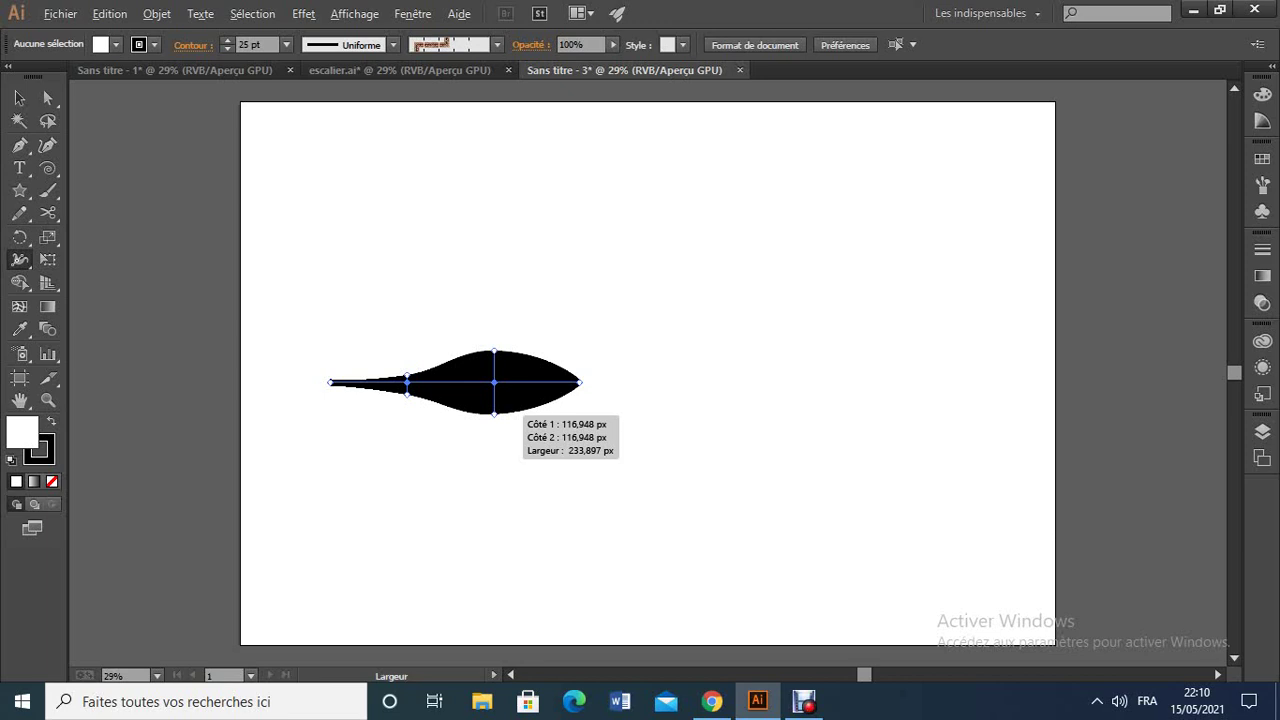
{"action": "left_click", "coordinate": [494, 413]}
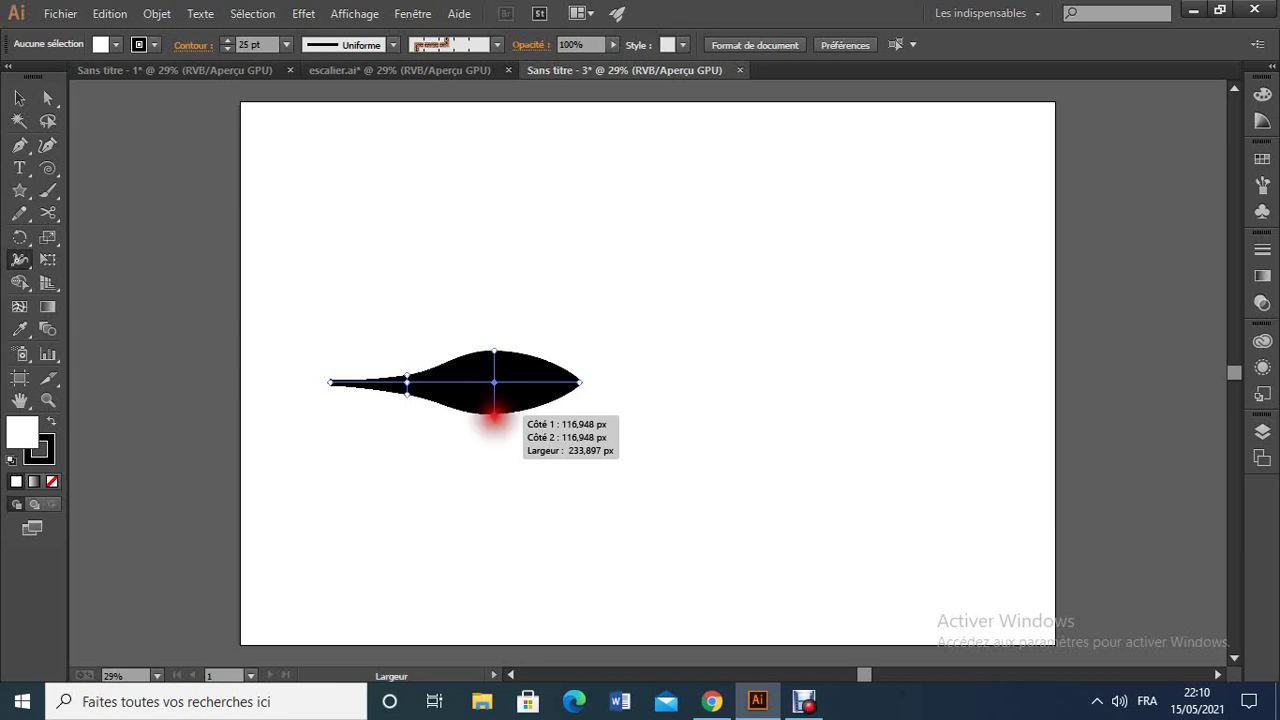
{"action": "left_click_drag", "start_coordinate": [494, 413], "coordinate": [494, 368]}
{"action": "left_click", "coordinate": [583, 451]}
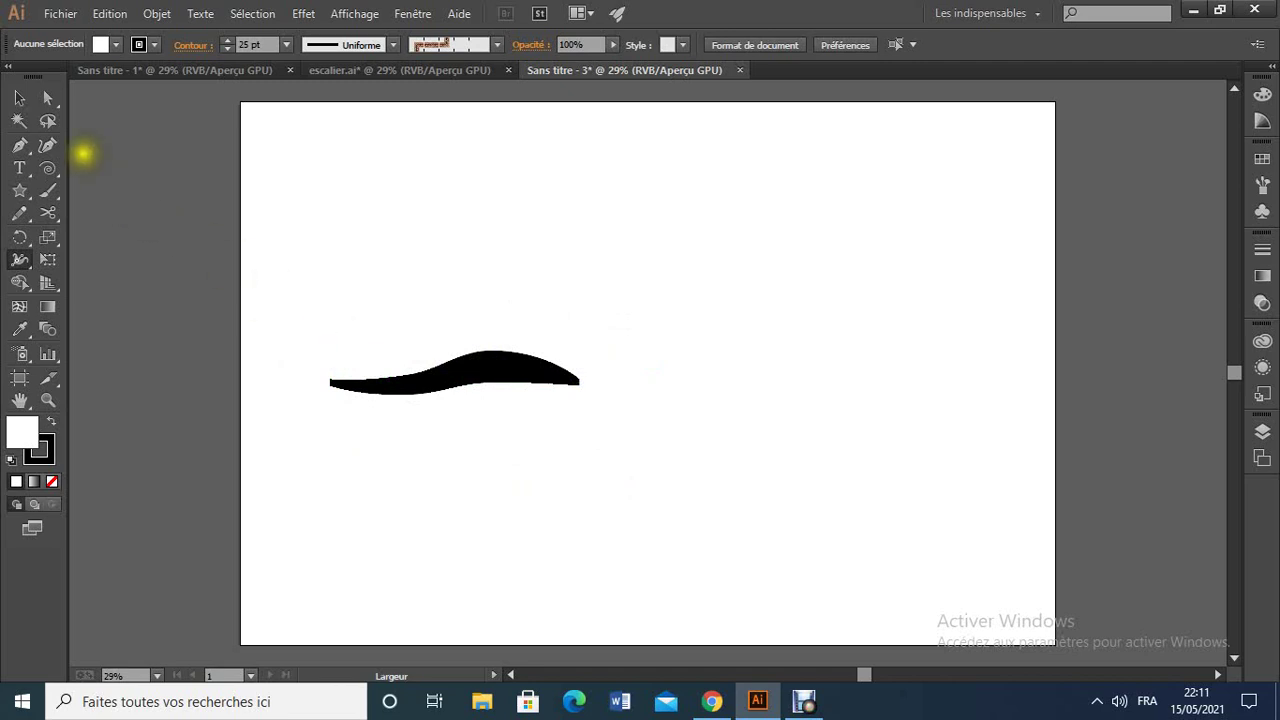
Select the wavy stroke and start a Transformation effect that mirrors it on the X axis, with the preview turned on
{"action": "left_click", "coordinate": [19, 97]}
{"action": "left_click", "coordinate": [291, 290]}
{"action": "left_click_drag", "start_coordinate": [291, 290], "coordinate": [594, 434]}
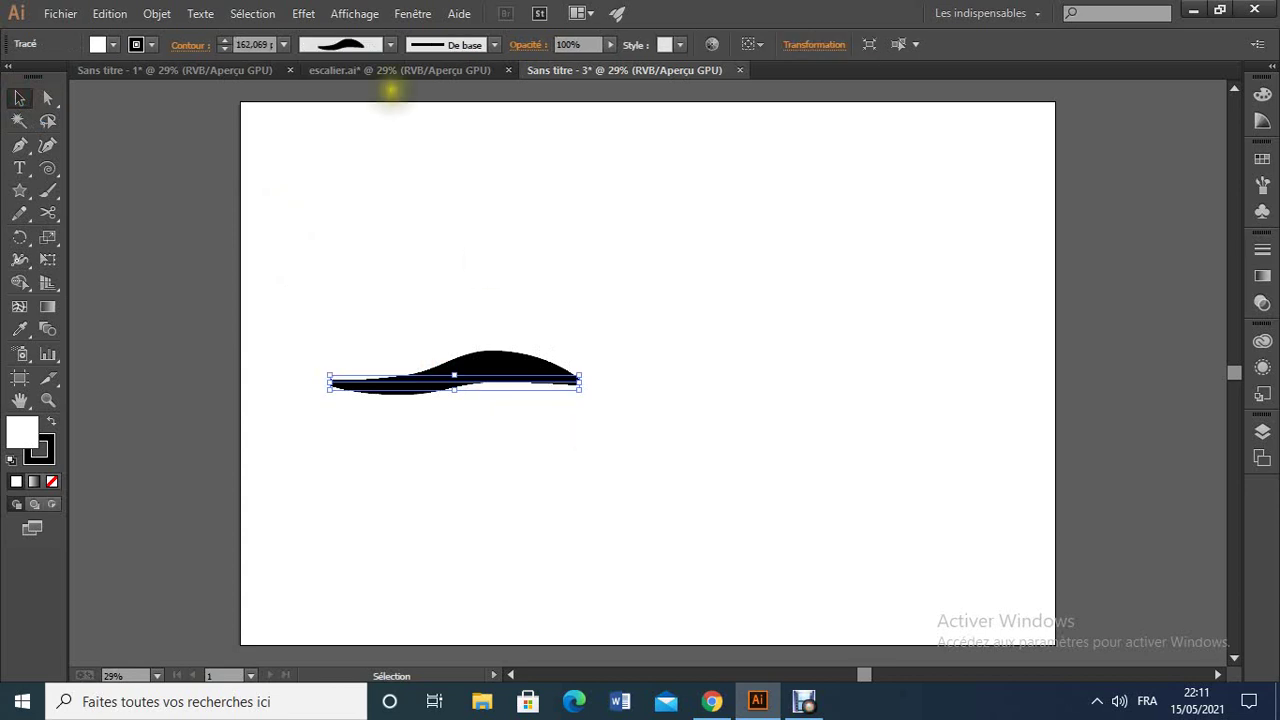
{"action": "left_click", "coordinate": [303, 13]}
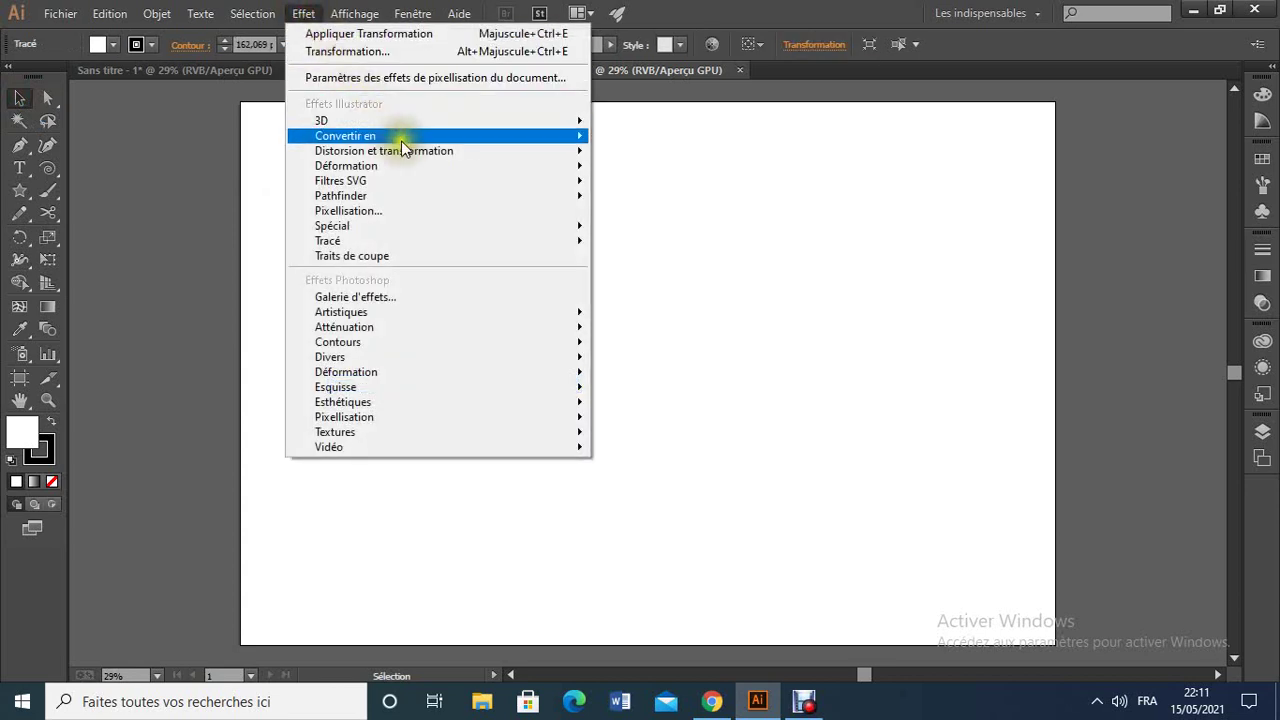
{"action": "mouse_move", "coordinate": [414, 155]}
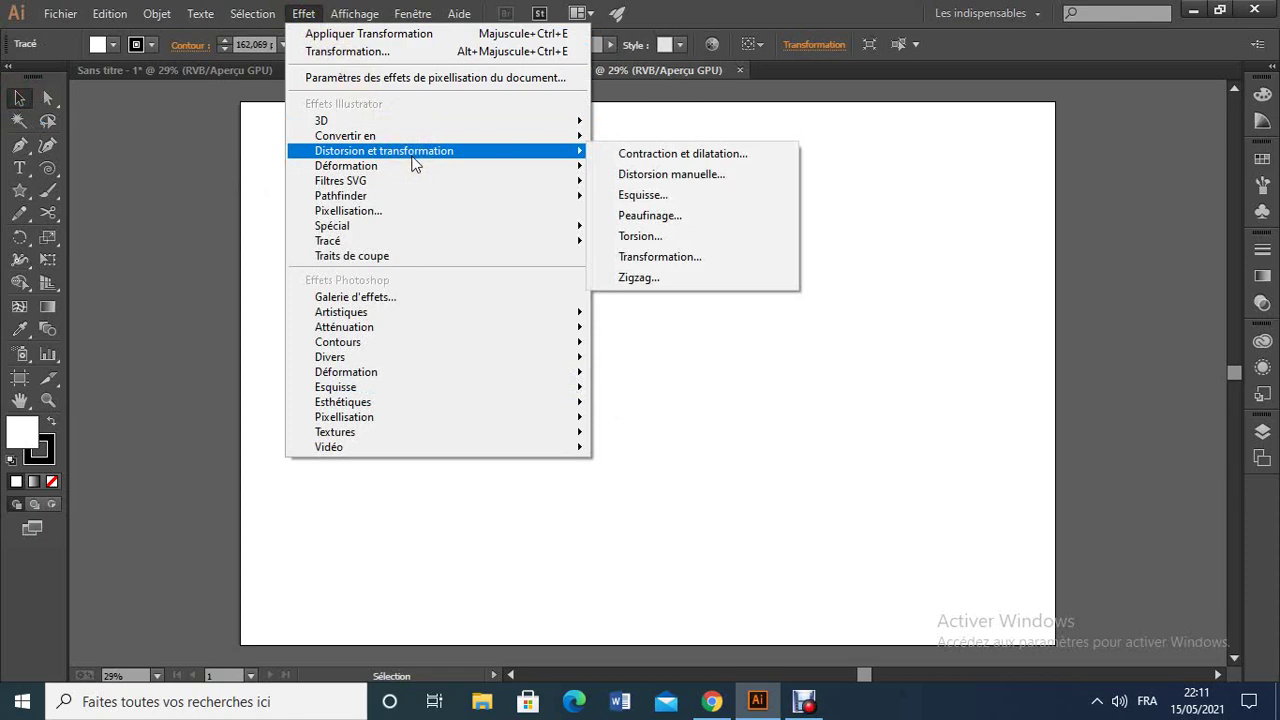
{"action": "left_click", "coordinate": [659, 257]}
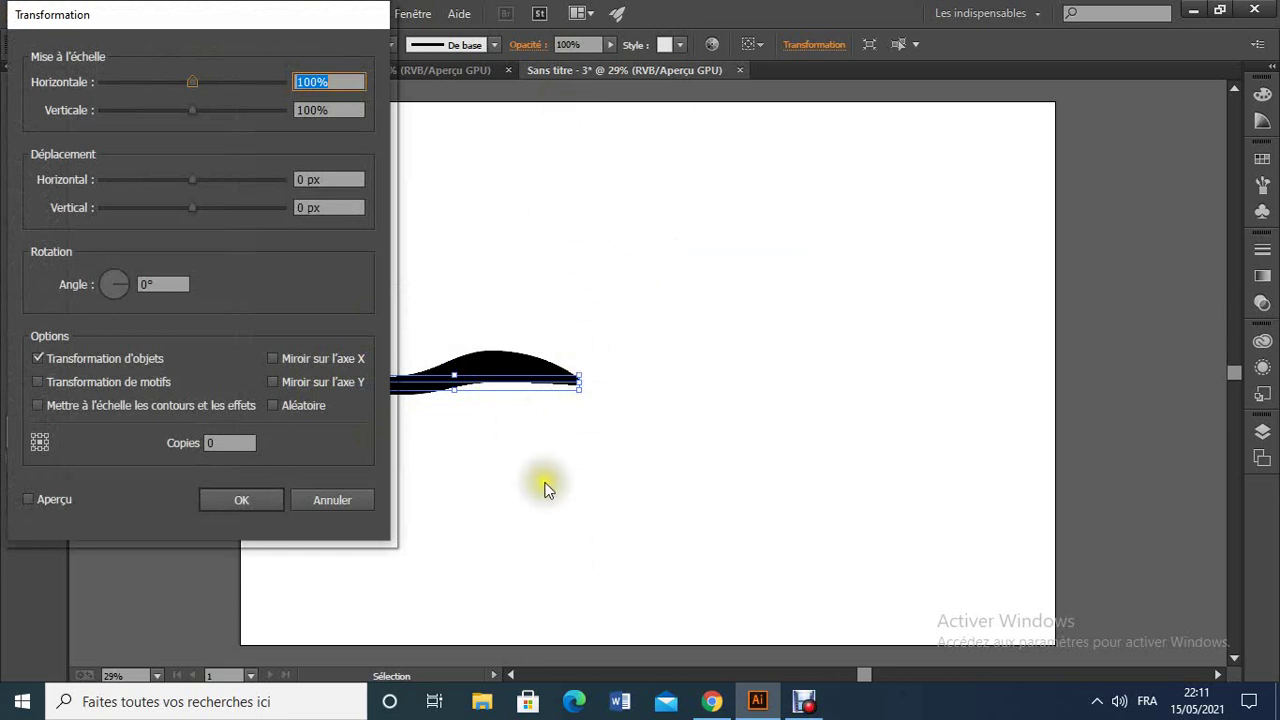
{"action": "left_click", "coordinate": [271, 357]}
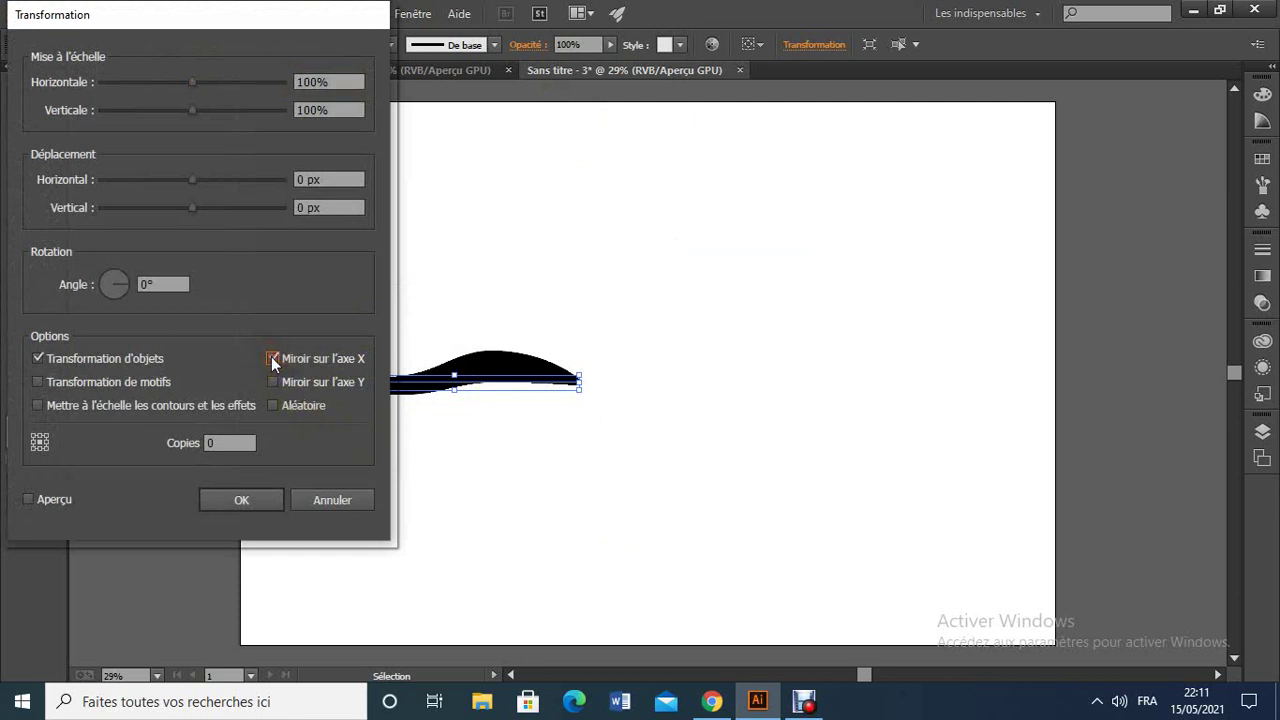
{"action": "left_click", "coordinate": [30, 499]}
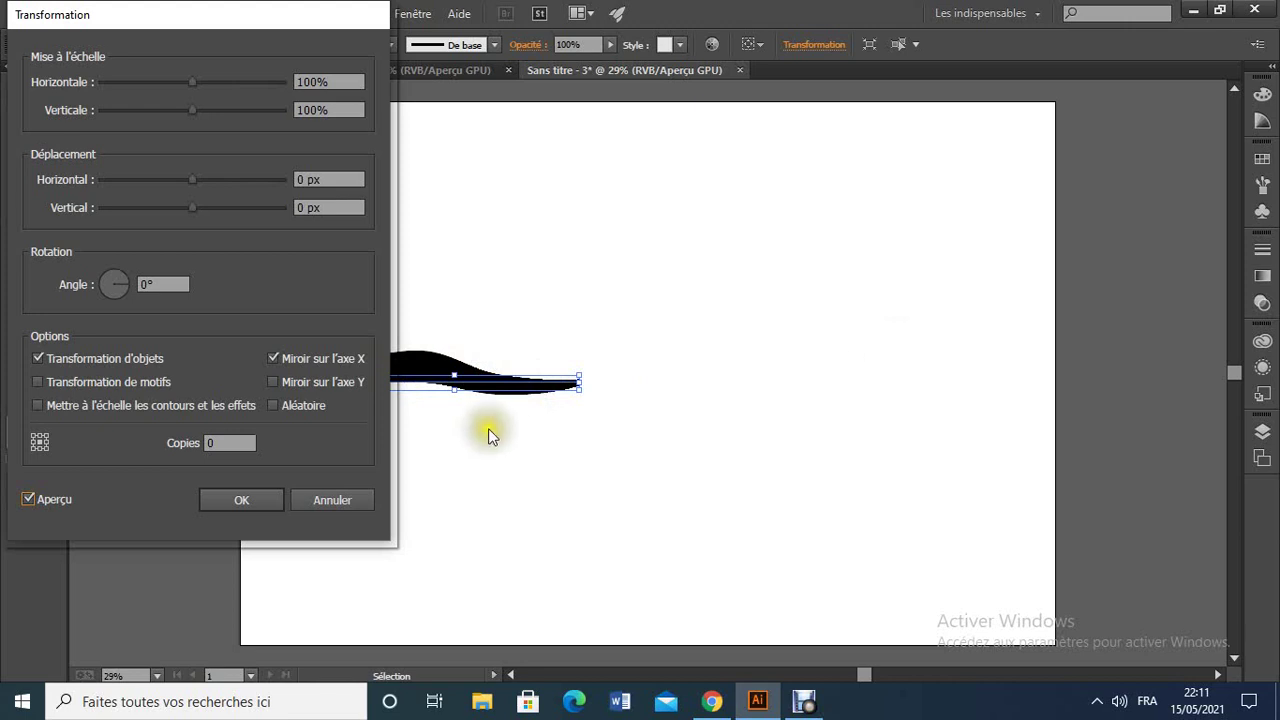
Set the effect's reference point to the middle of the right side and the number of copies to 1
{"action": "left_click", "coordinate": [45, 442]}
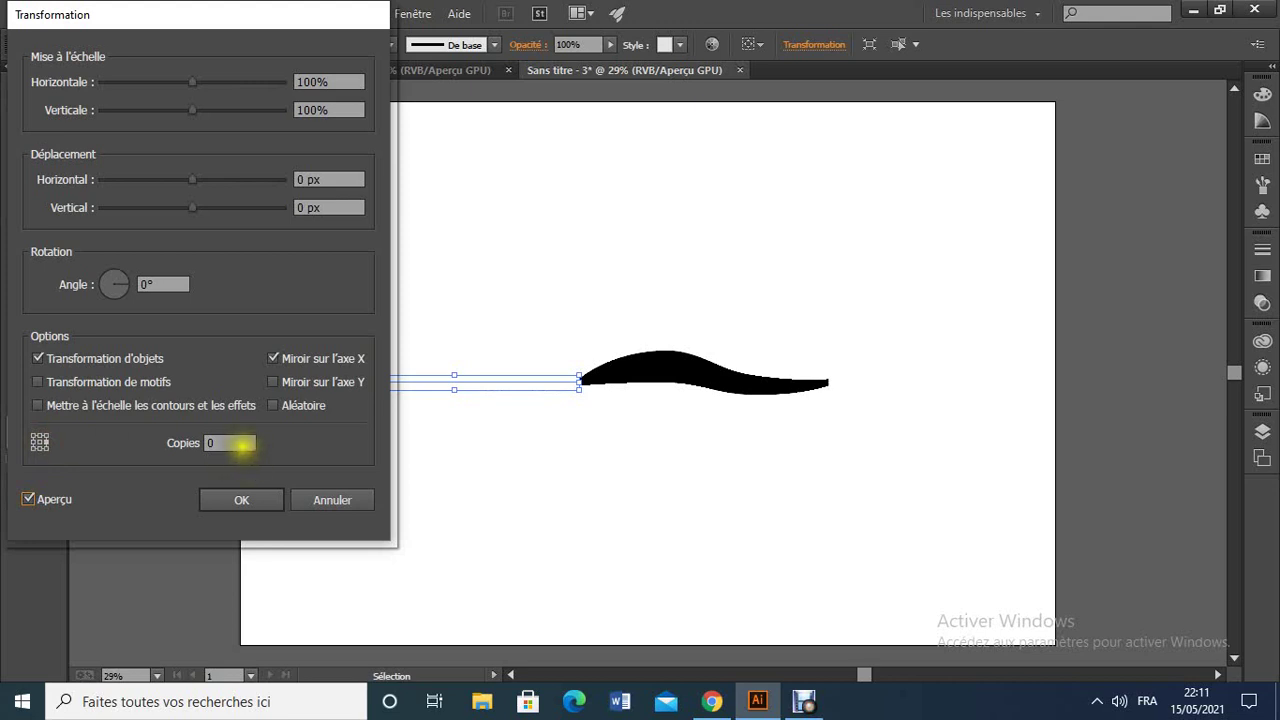
{"action": "left_click", "coordinate": [240, 443]}
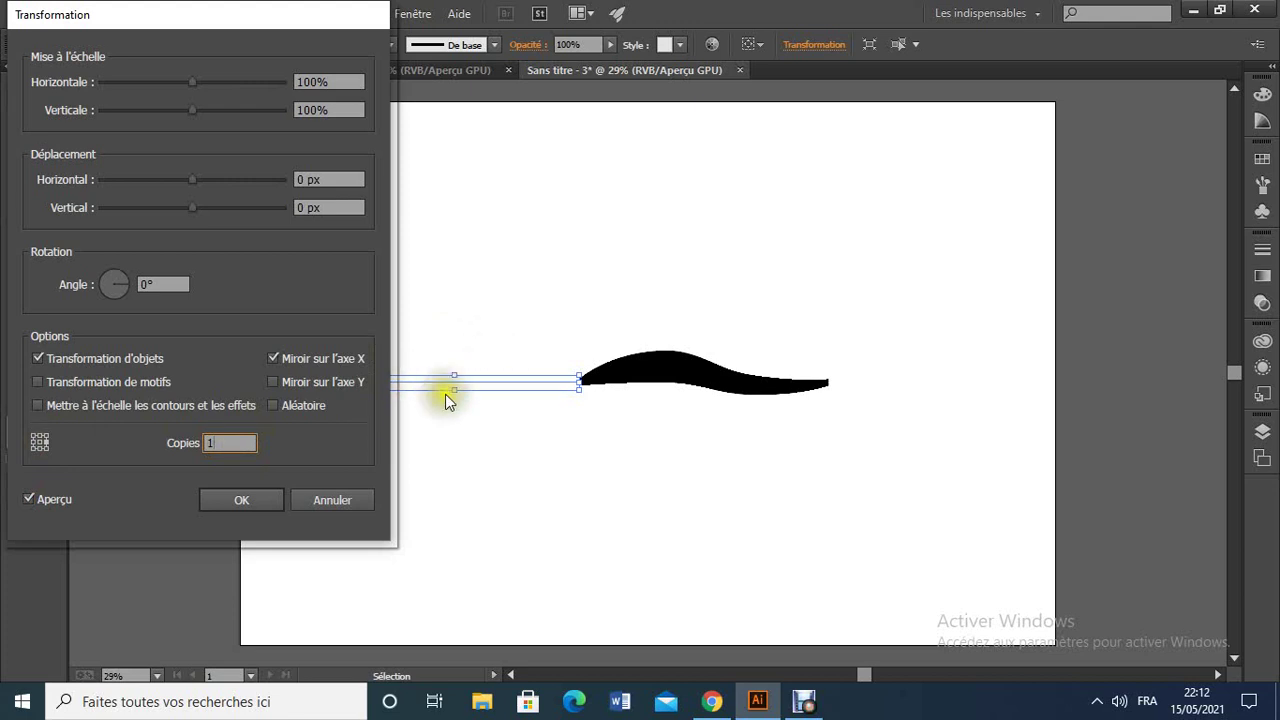
{"action": "left_click", "coordinate": [667, 381]}
{"action": "left_click", "coordinate": [328, 208]}
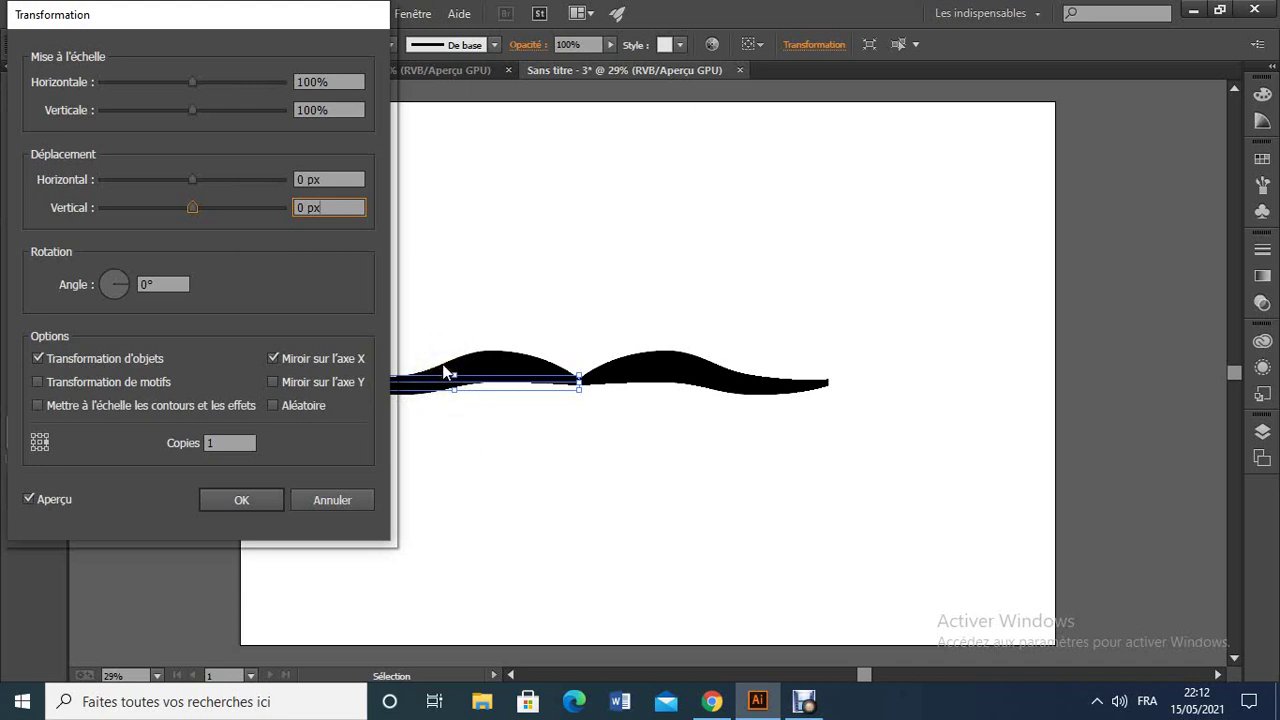
Preview the mirrored copy about the centre reference point, restore the right-middle reference point, apply the effect and deselect the shape
{"action": "left_click", "coordinate": [40, 442]}
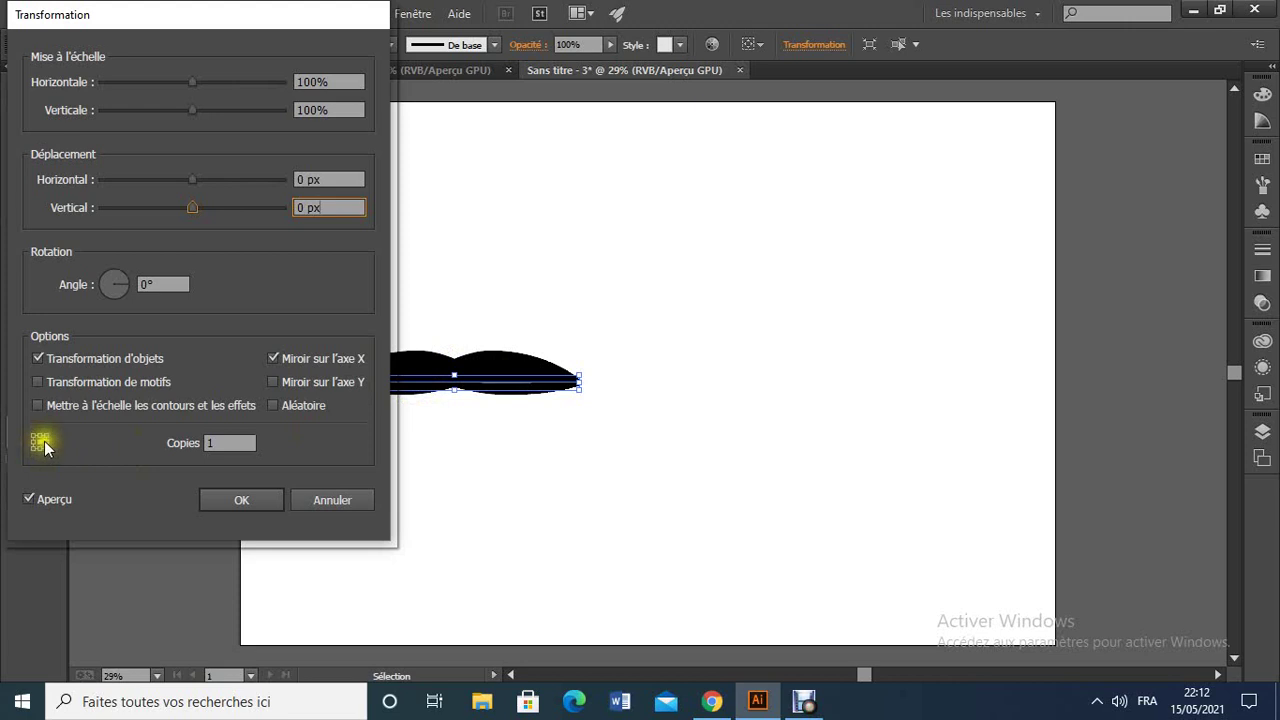
{"action": "left_click", "coordinate": [45, 441]}
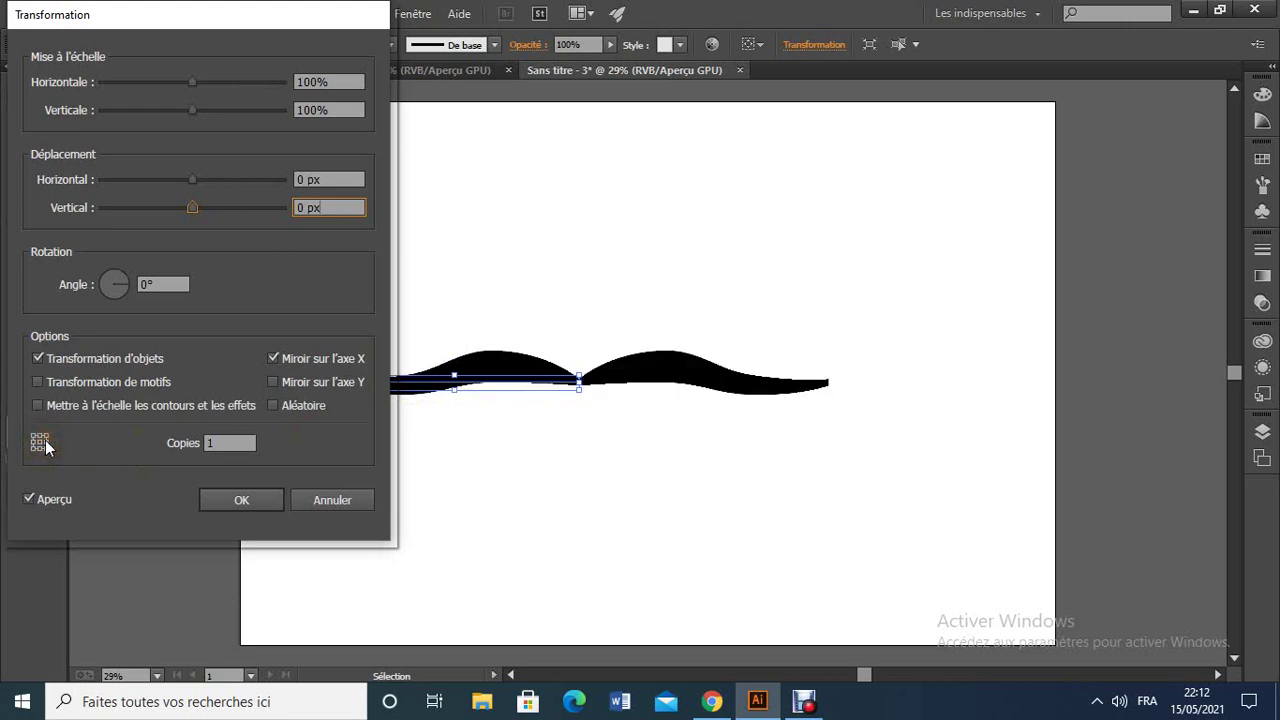
{"action": "left_click", "coordinate": [227, 495]}
{"action": "left_click", "coordinate": [521, 473]}
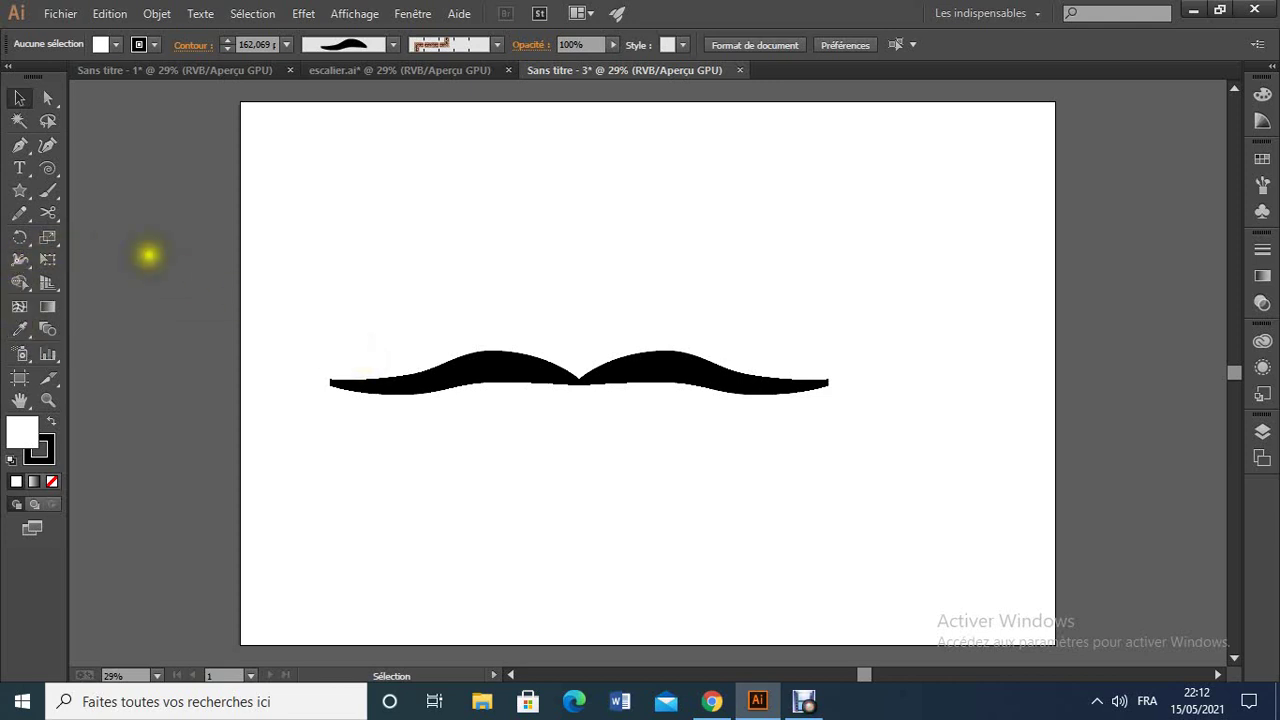
Draw a horizontal ellipse on the artboard above the right half of the mirrored wavy shape
{"action": "left_click", "coordinate": [25, 200]}
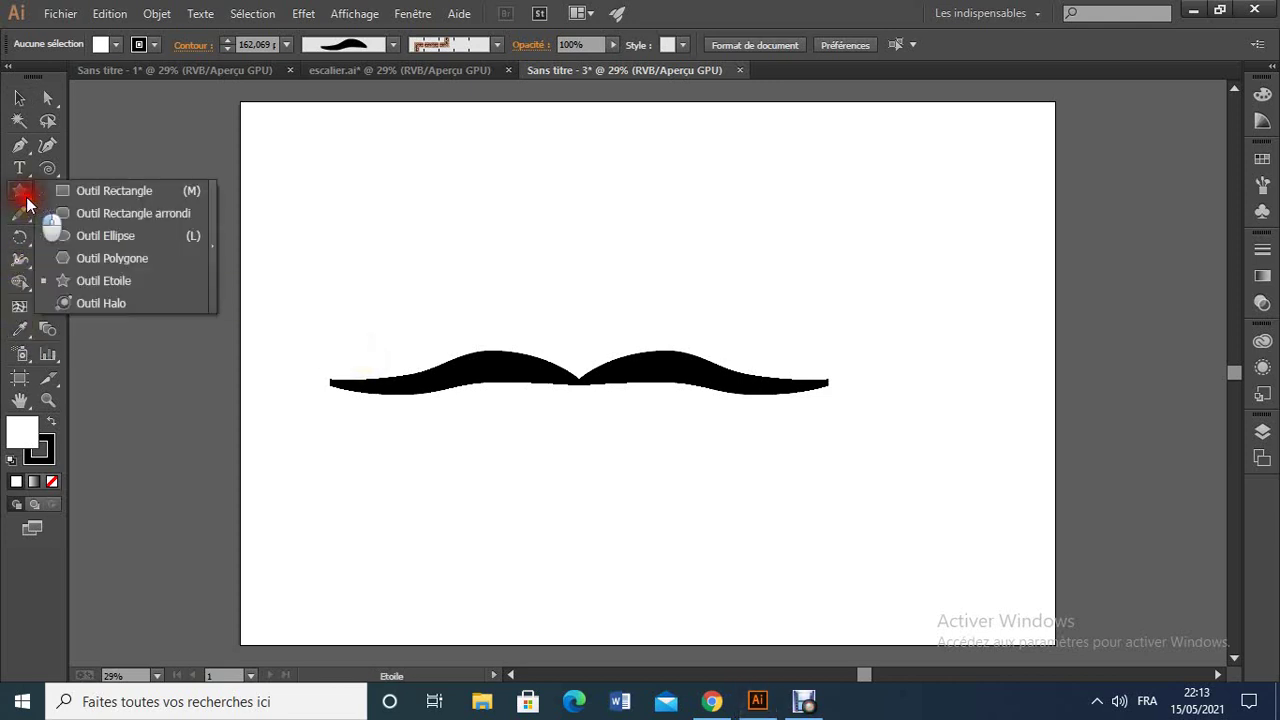
{"action": "left_click", "coordinate": [106, 236]}
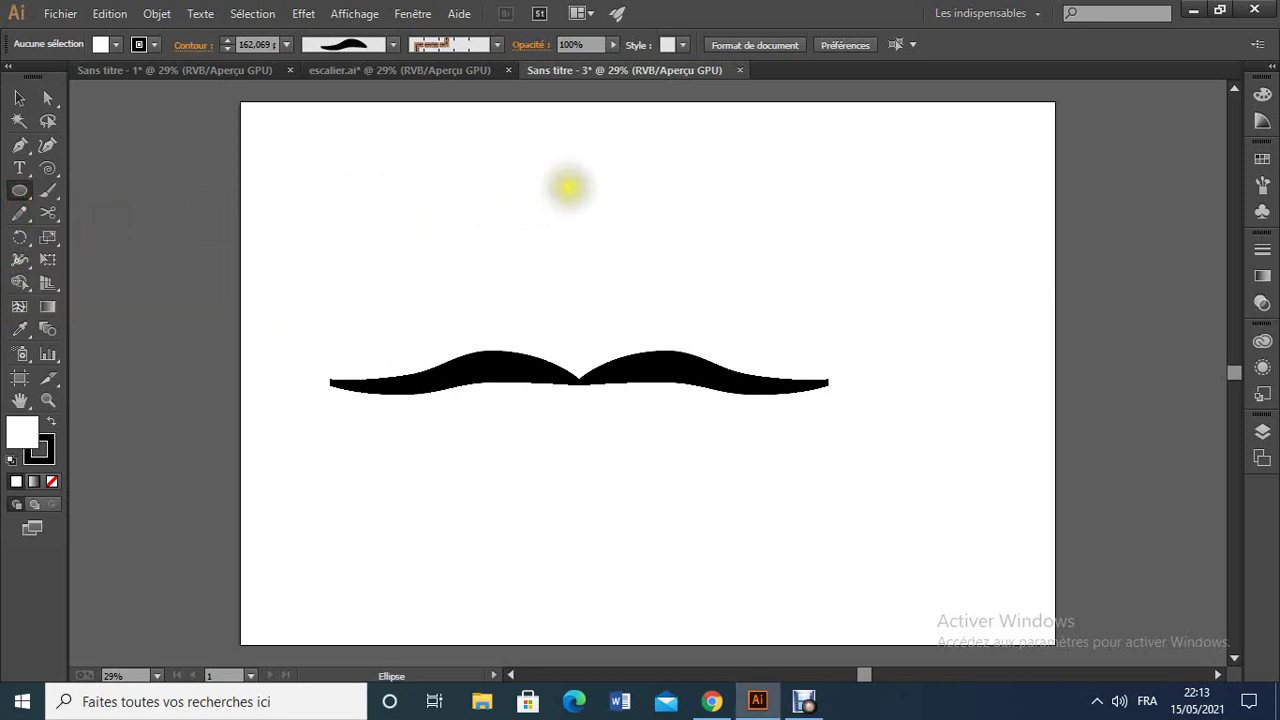
{"action": "left_click_drag", "start_coordinate": [569, 188], "coordinate": [771, 319]}
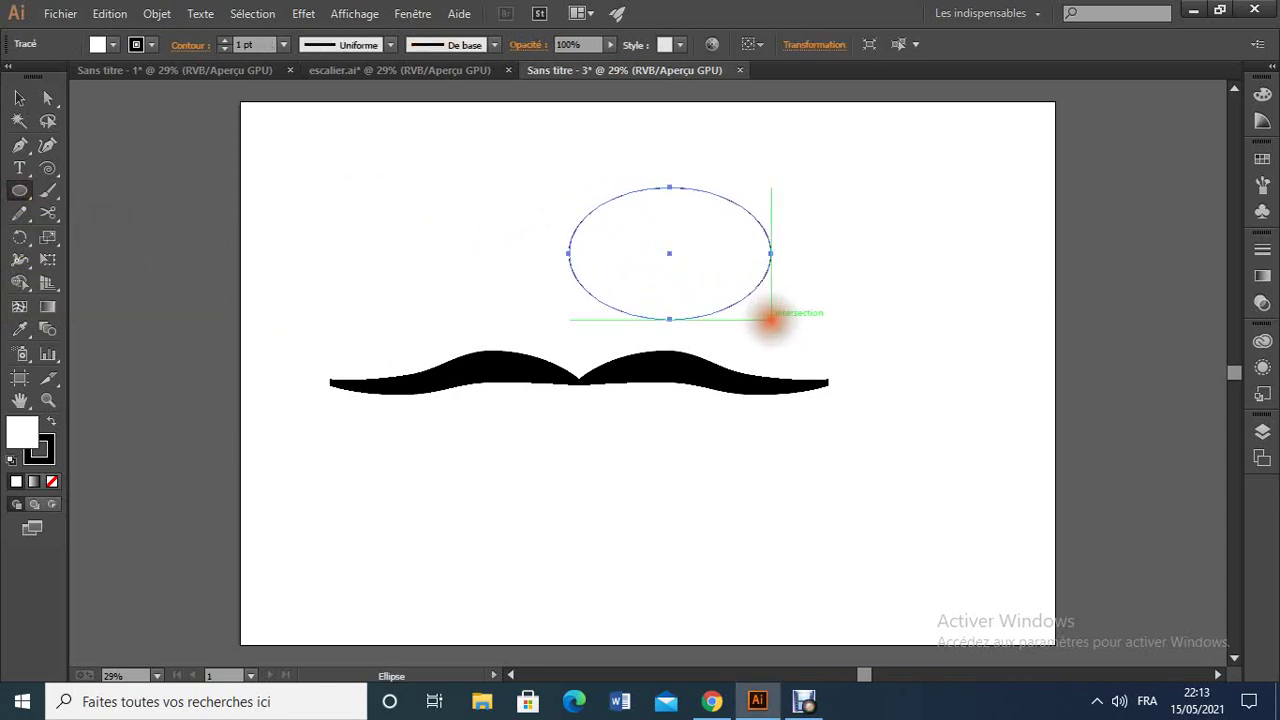
Increase the ellipse's stroke weight to 20 pt
{"action": "left_click", "coordinate": [225, 40]}
{"action": "left_click", "coordinate": [225, 40]}
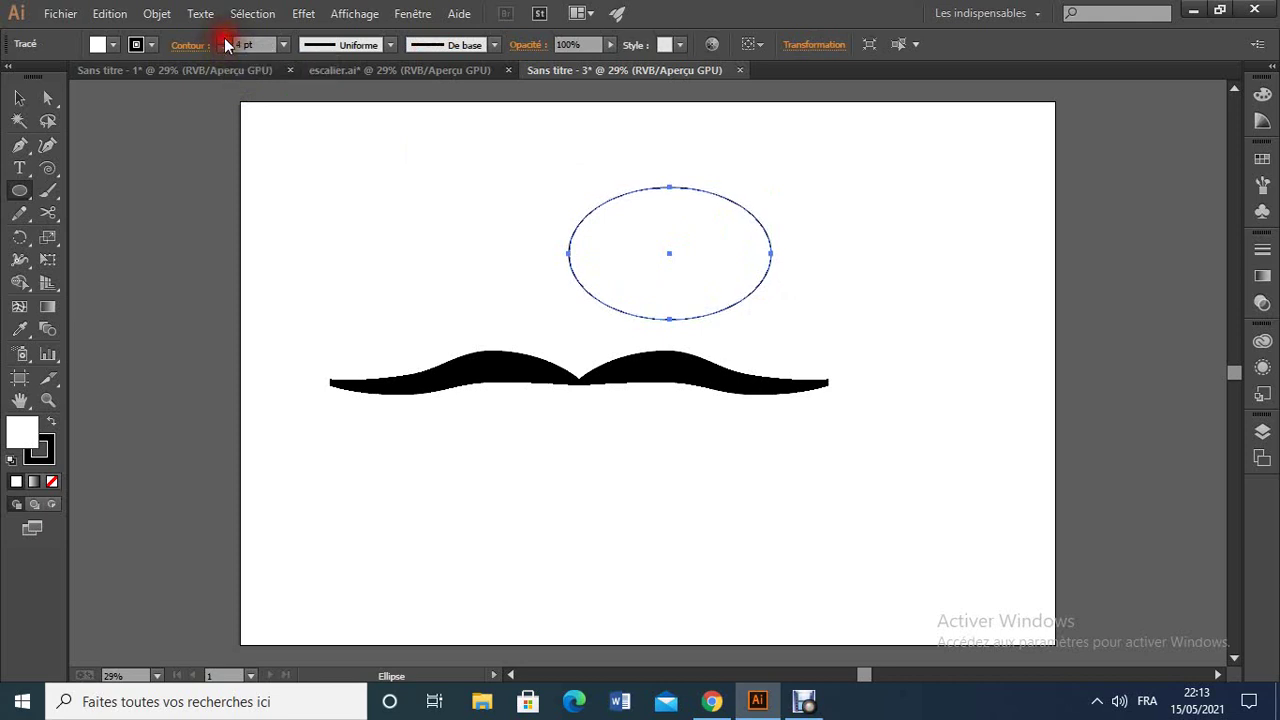
{"action": "left_click", "coordinate": [225, 40]}
{"action": "left_click", "coordinate": [225, 40]}
{"action": "left_click", "coordinate": [225, 41]}
{"action": "left_click", "coordinate": [225, 41]}
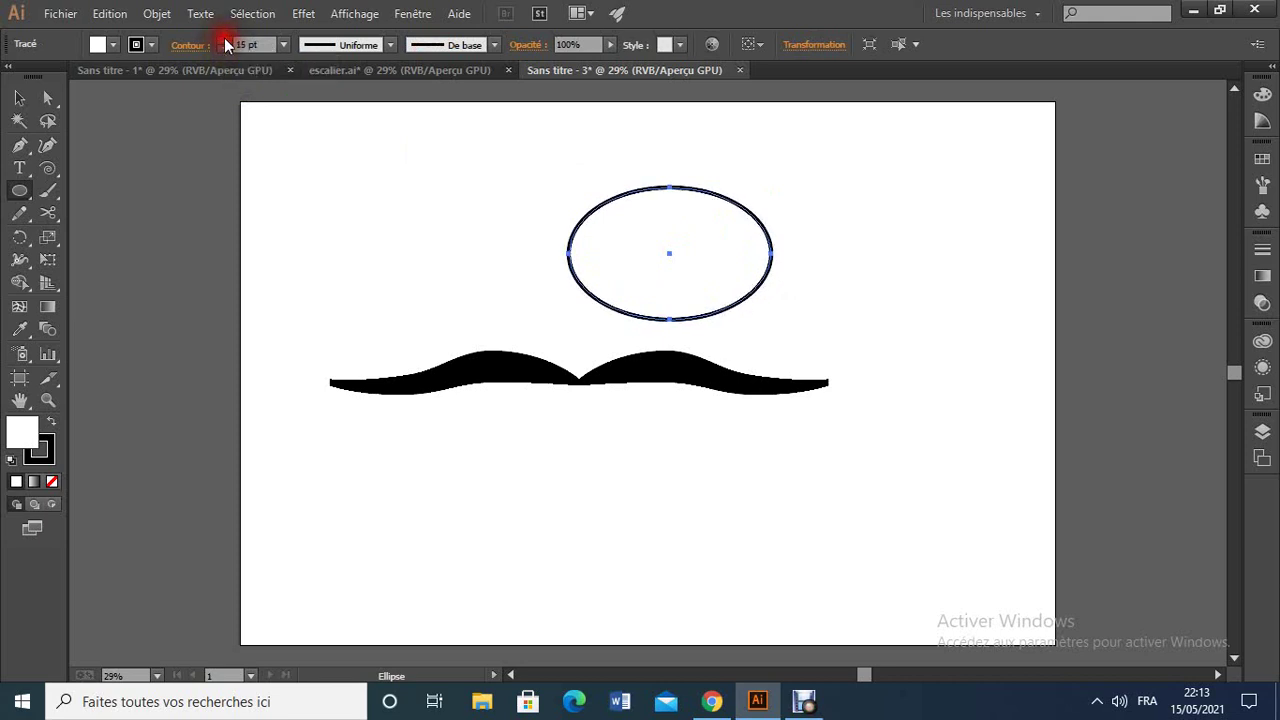
{"action": "left_click", "coordinate": [225, 41]}
{"action": "left_click", "coordinate": [225, 41]}
{"action": "left_click", "coordinate": [225, 41]}
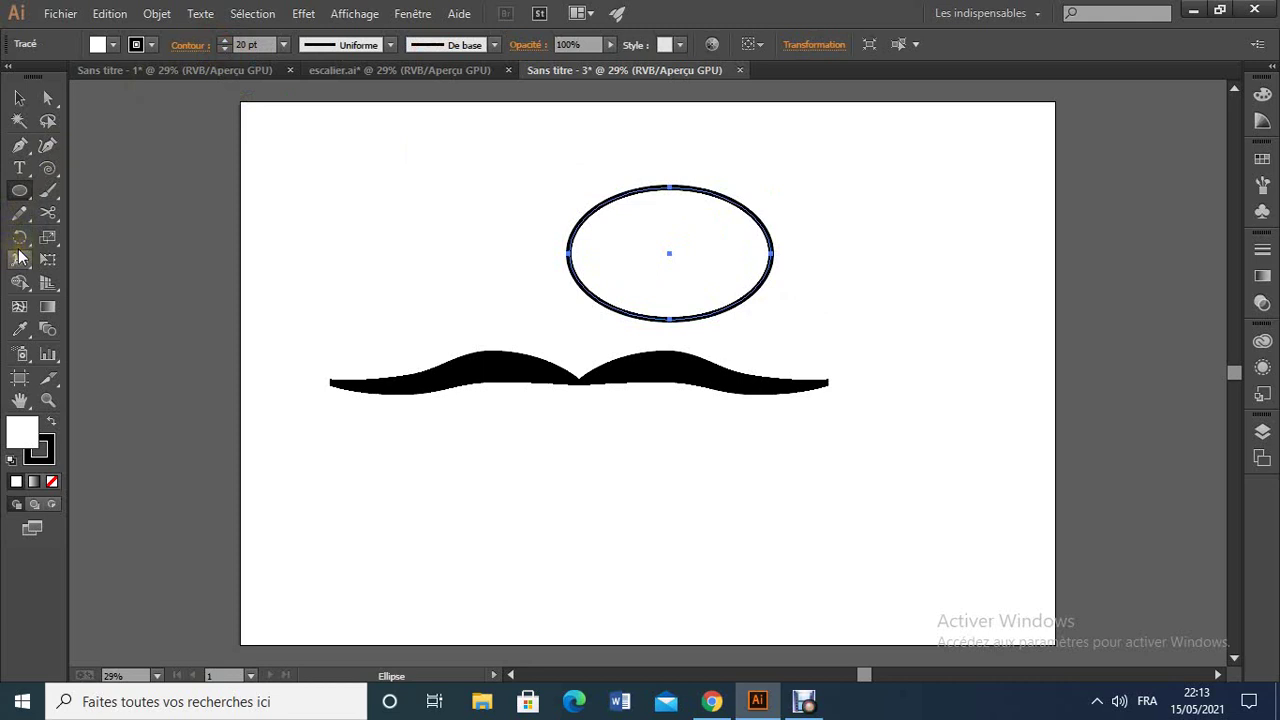
Widen the ellipse's outline symmetrically at its upper right with the Width tool, to about 263 px
{"action": "left_click", "coordinate": [19, 262]}
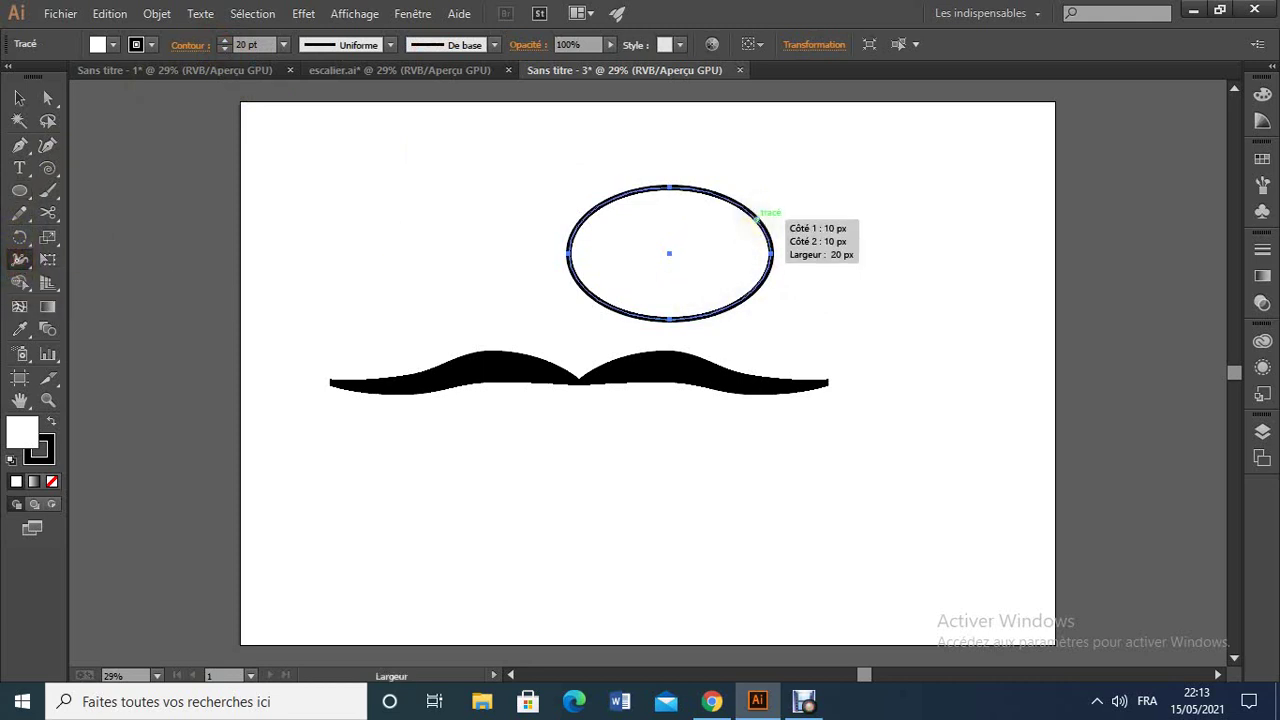
{"action": "left_click", "coordinate": [757, 218]}
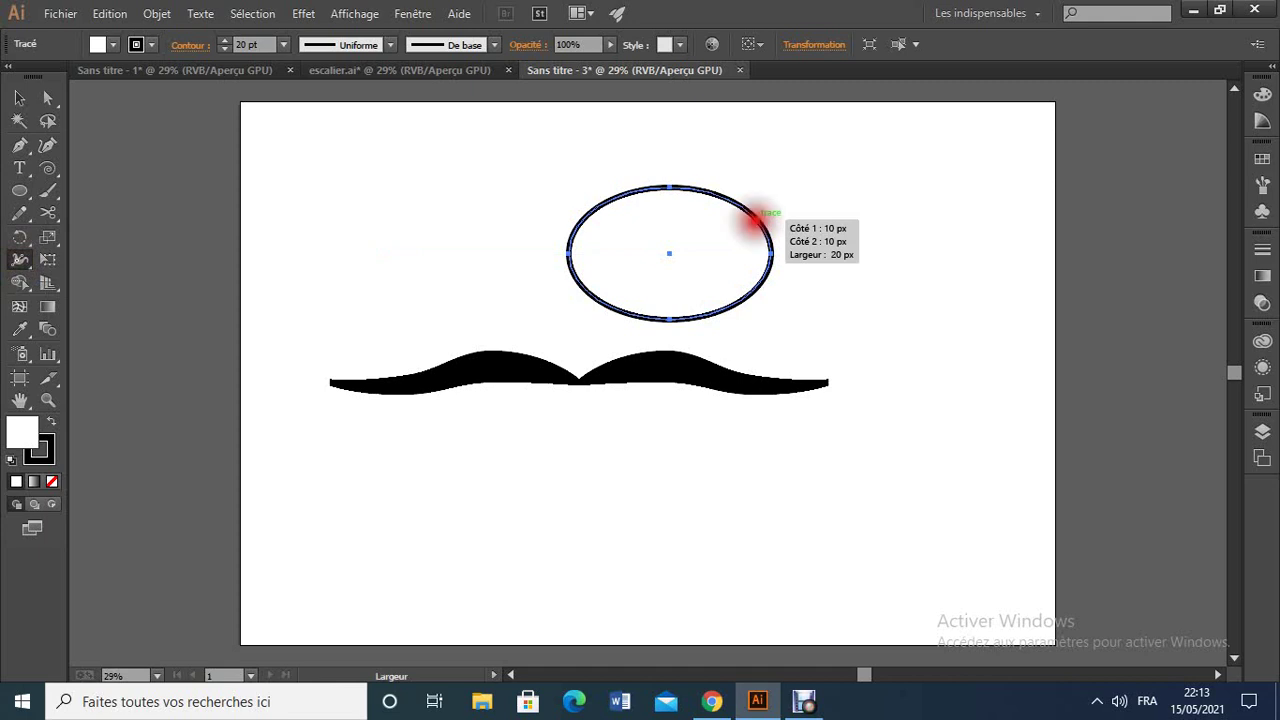
{"action": "left_click_drag", "start_coordinate": [757, 218], "coordinate": [731, 243]}
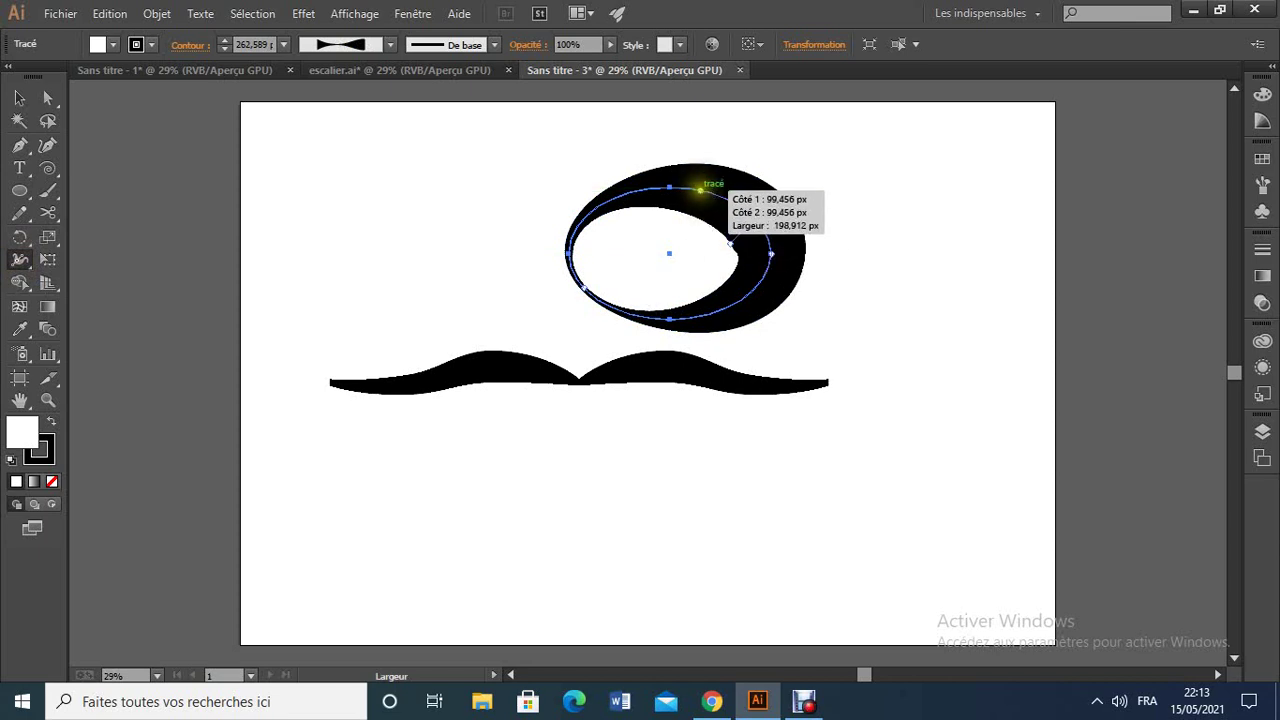
{"action": "left_click", "coordinate": [698, 188]}
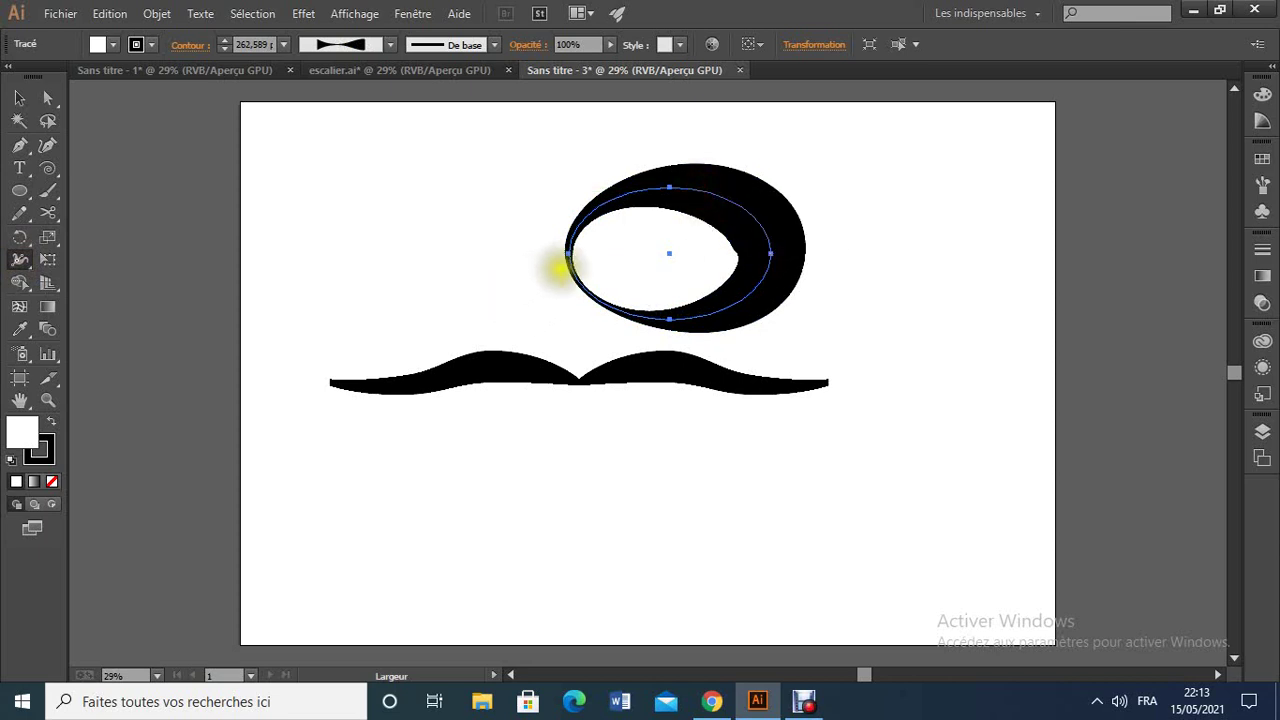
Add width points on the ellipse's left side and top, widening the top one to about 220 px and pulling only its inner side further inward
{"action": "mouse_move", "coordinate": [573, 264]}
{"action": "left_mouse_down"}
{"action": "mouse_move", "coordinate": [537, 288]}
{"action": "mouse_move", "coordinate": [549, 285]}
{"action": "left_mouse_up"}
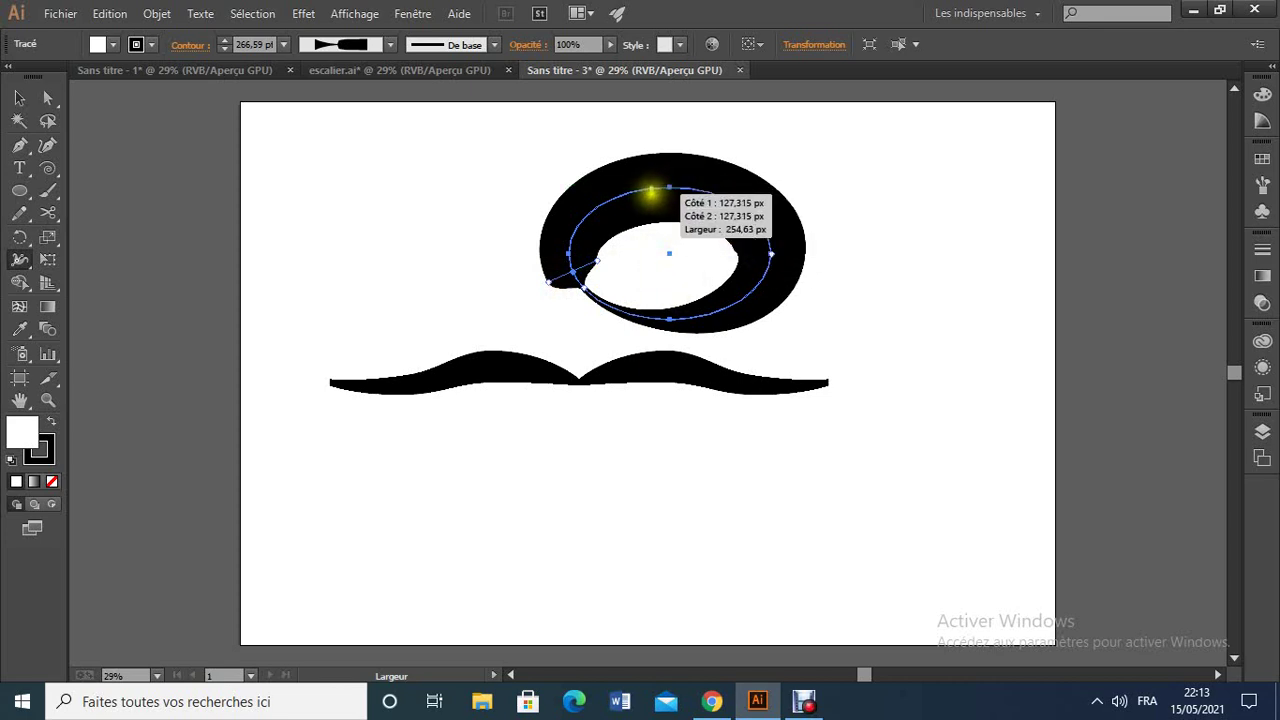
{"action": "mouse_move", "coordinate": [640, 189]}
{"action": "left_mouse_down"}
{"action": "mouse_move", "coordinate": [635, 217]}
{"action": "mouse_move", "coordinate": [648, 218]}
{"action": "left_mouse_up"}
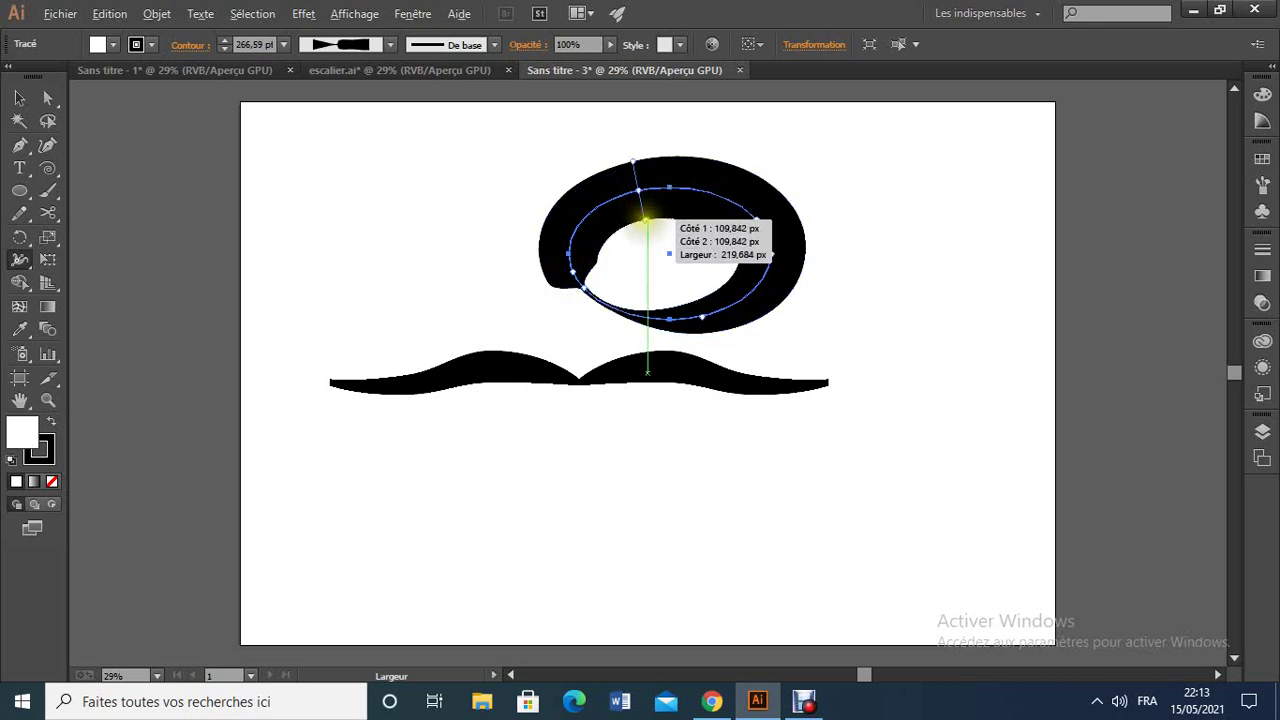
{"action": "mouse_move", "coordinate": [648, 216]}
{"action": "left_mouse_down"}
{"action": "mouse_move", "coordinate": [651, 234]}
{"action": "mouse_move", "coordinate": [646, 209]}
{"action": "mouse_move", "coordinate": [604, 243]}
{"action": "mouse_move", "coordinate": [648, 236]}
{"action": "mouse_move", "coordinate": [637, 204]}
{"action": "mouse_move", "coordinate": [643, 250]}
{"action": "mouse_move", "coordinate": [650, 228]}
{"action": "left_mouse_up"}
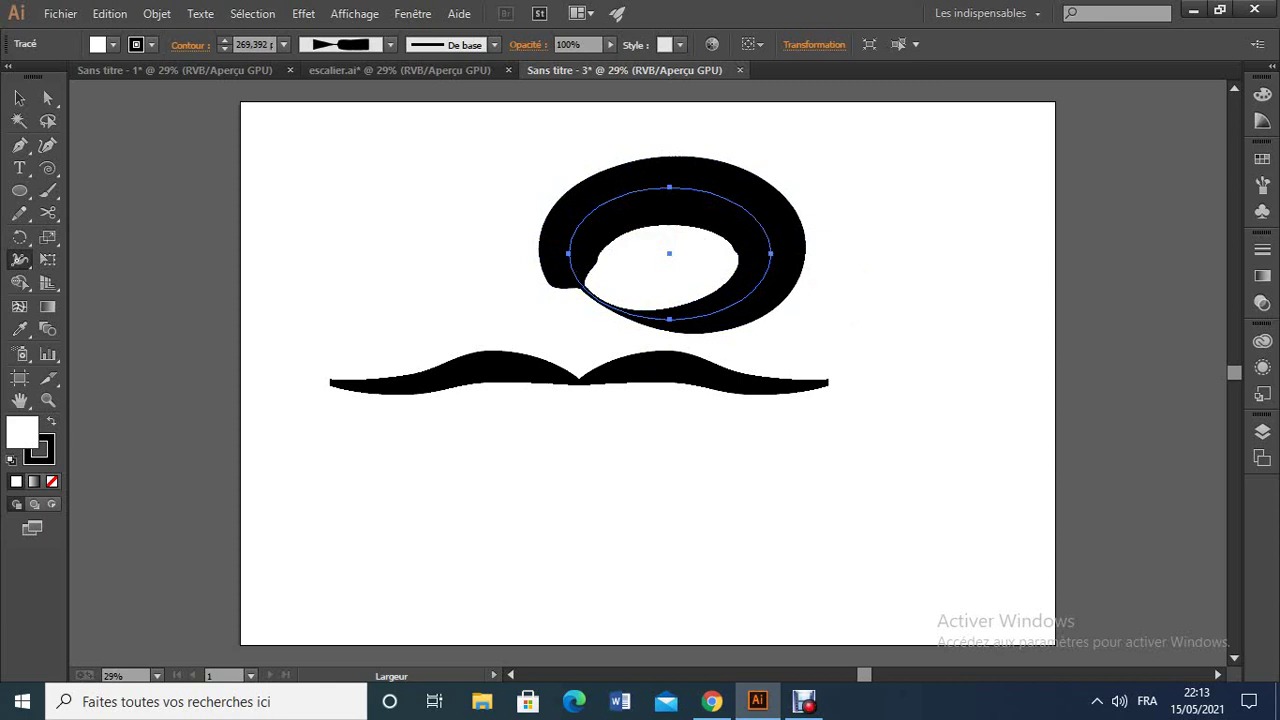